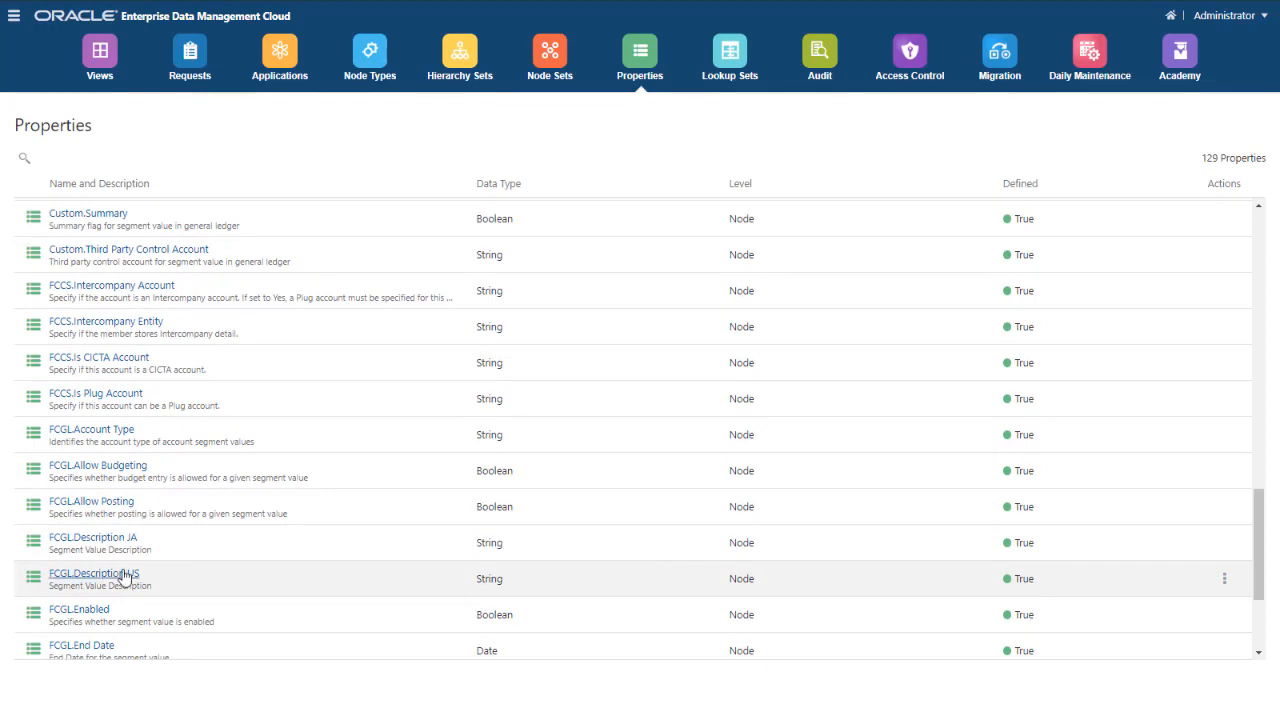
# - Edit the FCGL.Description US property for the Financials Cloud application and set its default type to Derived
pyautogui.click(130, 575)
pyautogui.click(209, 252)
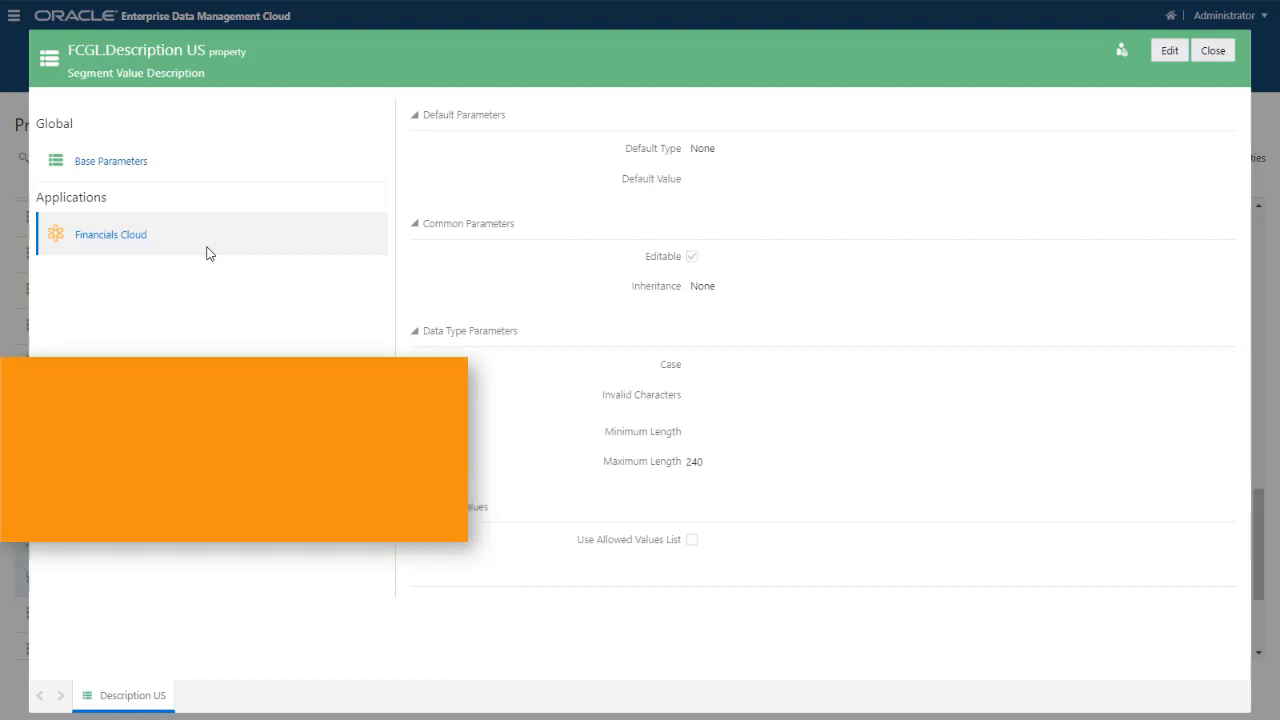
pyautogui.click(1164, 54)
pyautogui.click(955, 150)
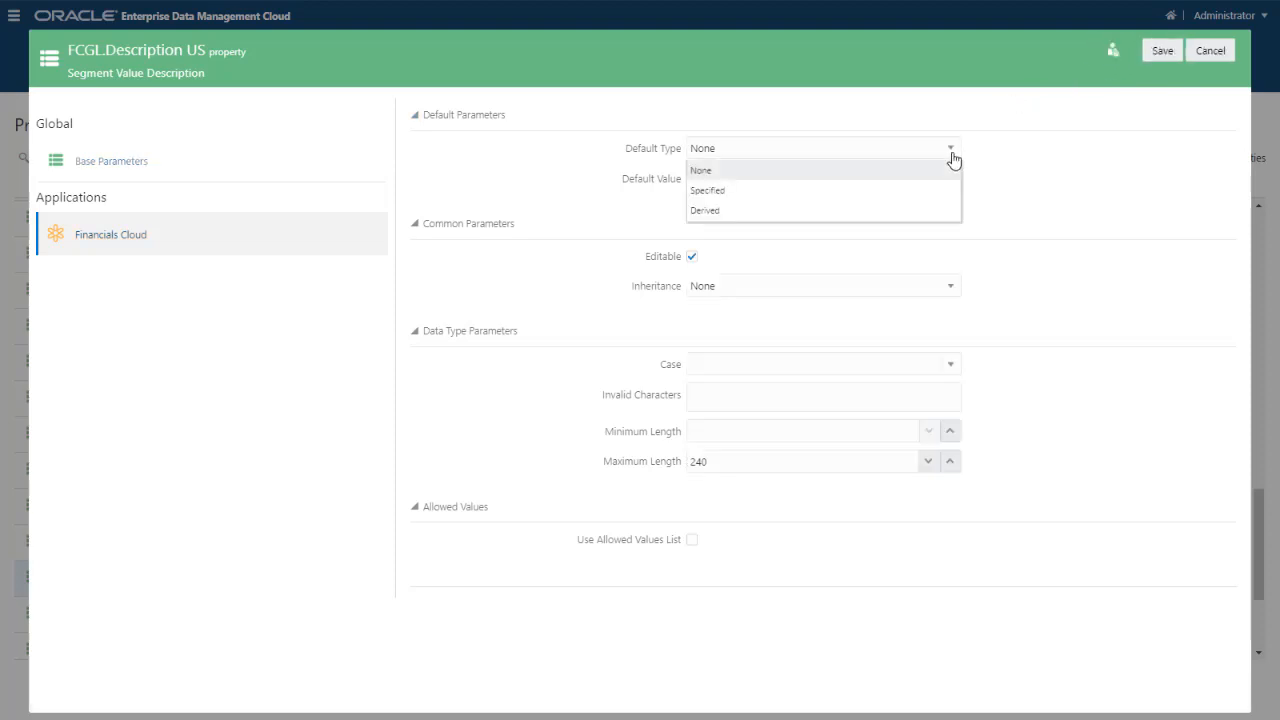
pyautogui.click(948, 213)
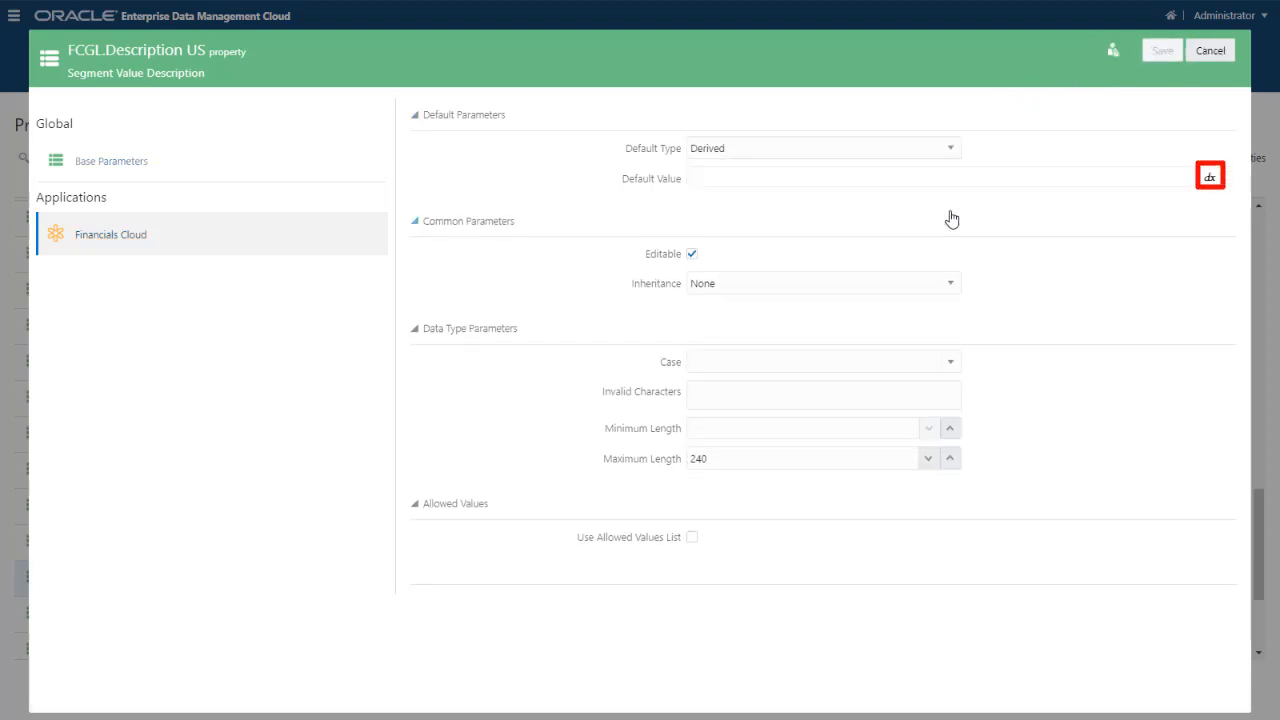
# - Open the derived default value expression and replace the null return value with the Node object
pyautogui.click(1209, 178)
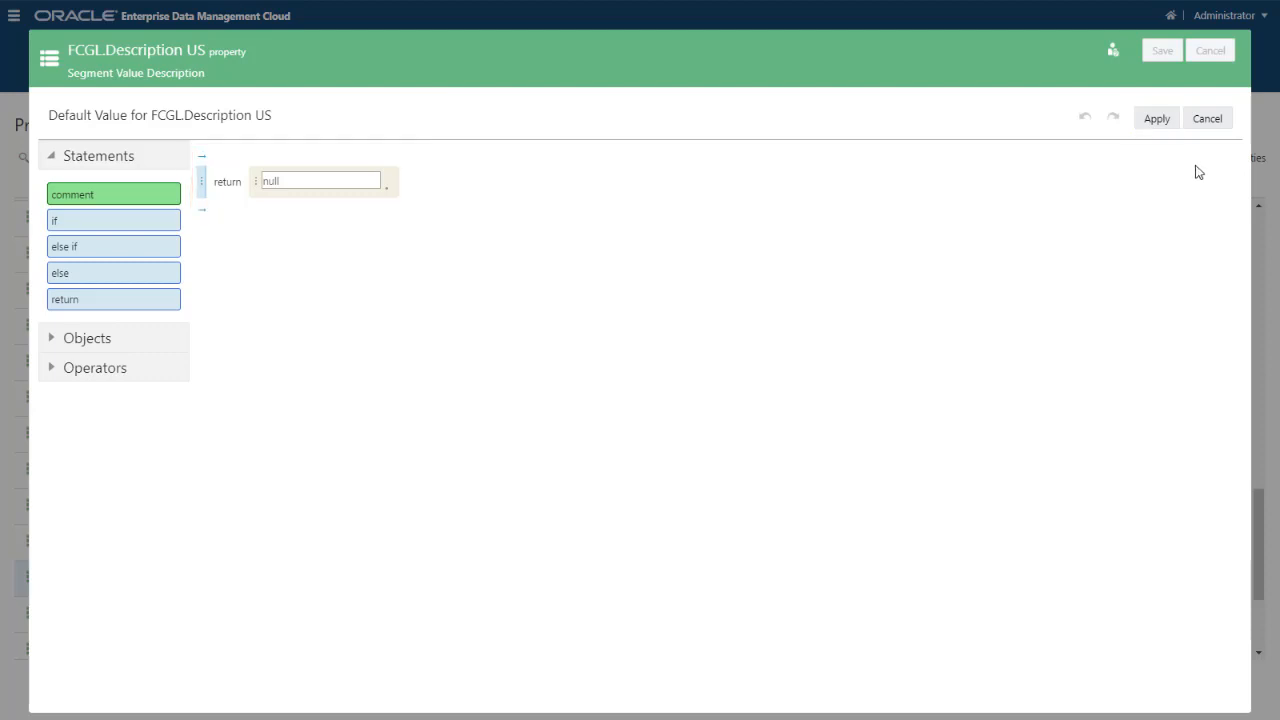
pyautogui.click(53, 340)
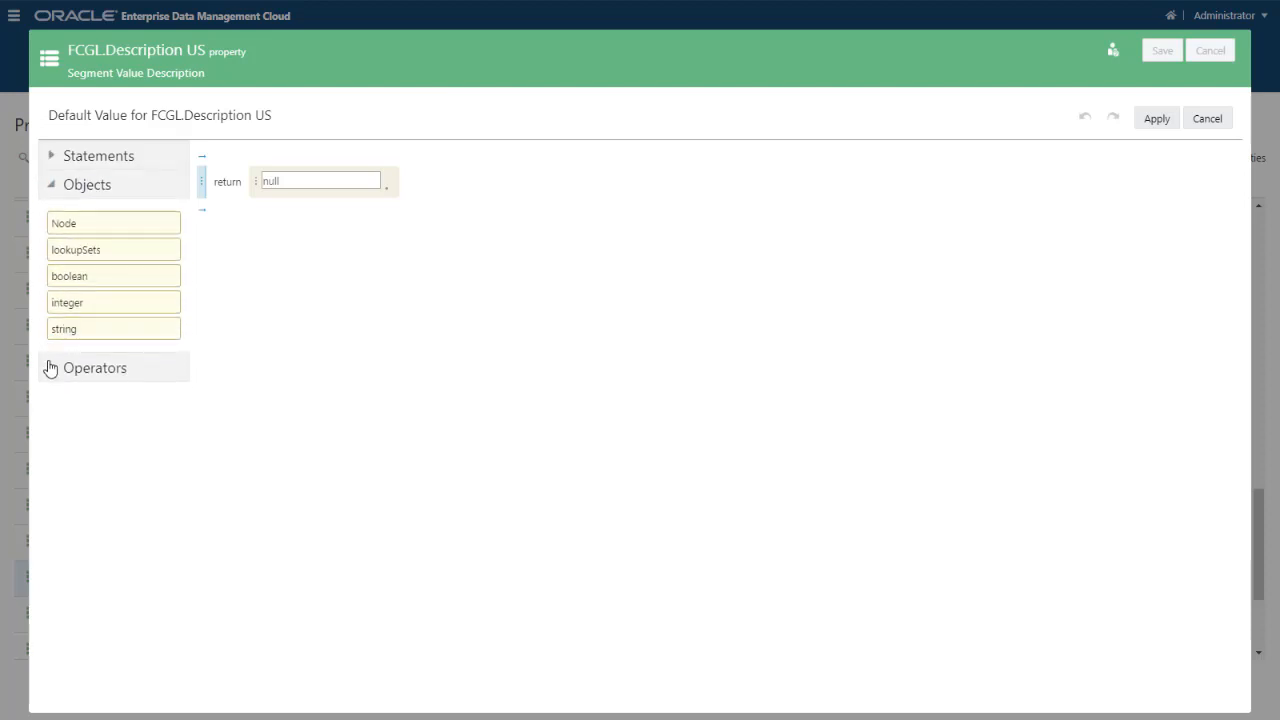
pyautogui.click(50, 369)
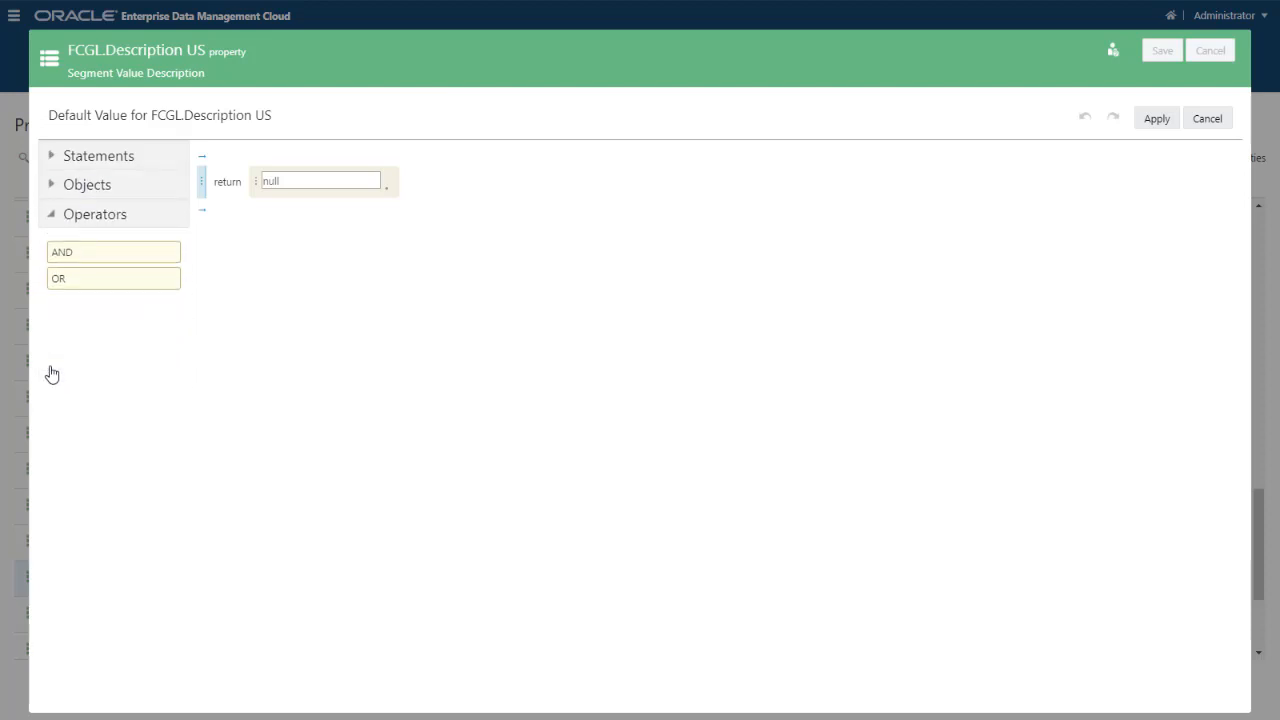
pyautogui.click(51, 187)
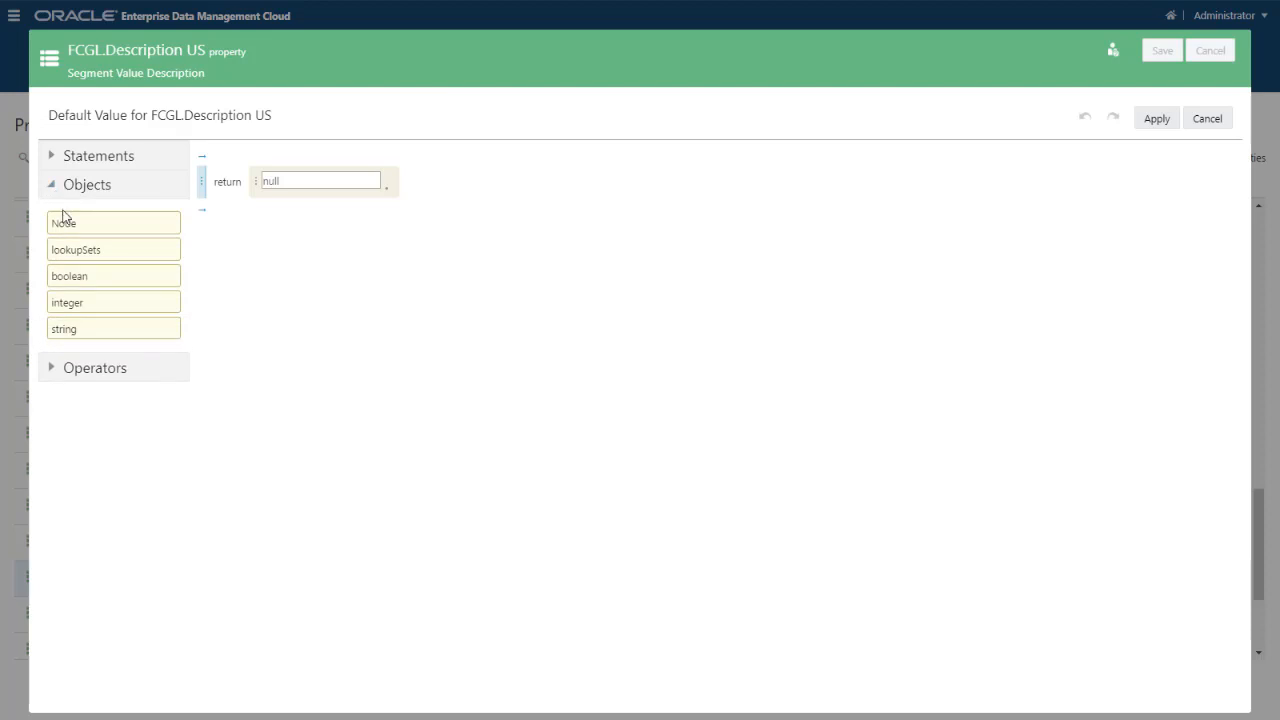
pyautogui.moveTo(63, 221); pyautogui.dragTo(286, 190)
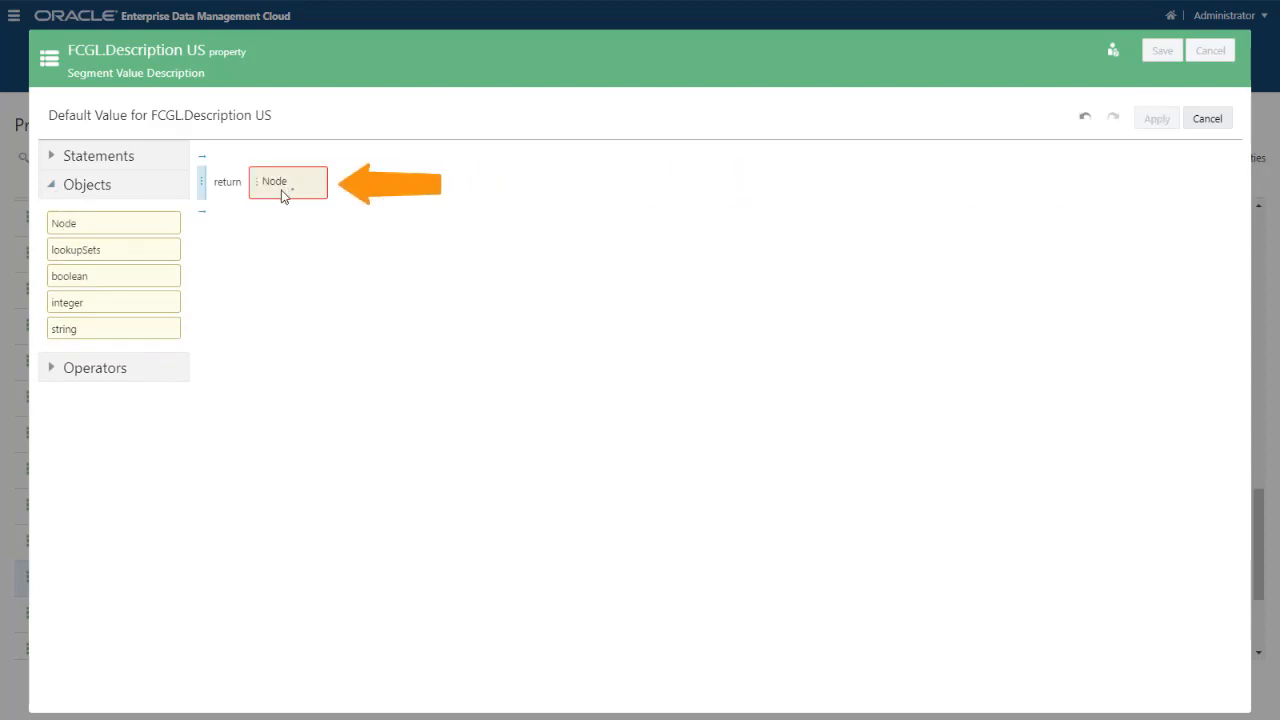
# - Extend the returned Node with properties and Core.Description, and apply the expression
pyautogui.moveTo(282, 195)
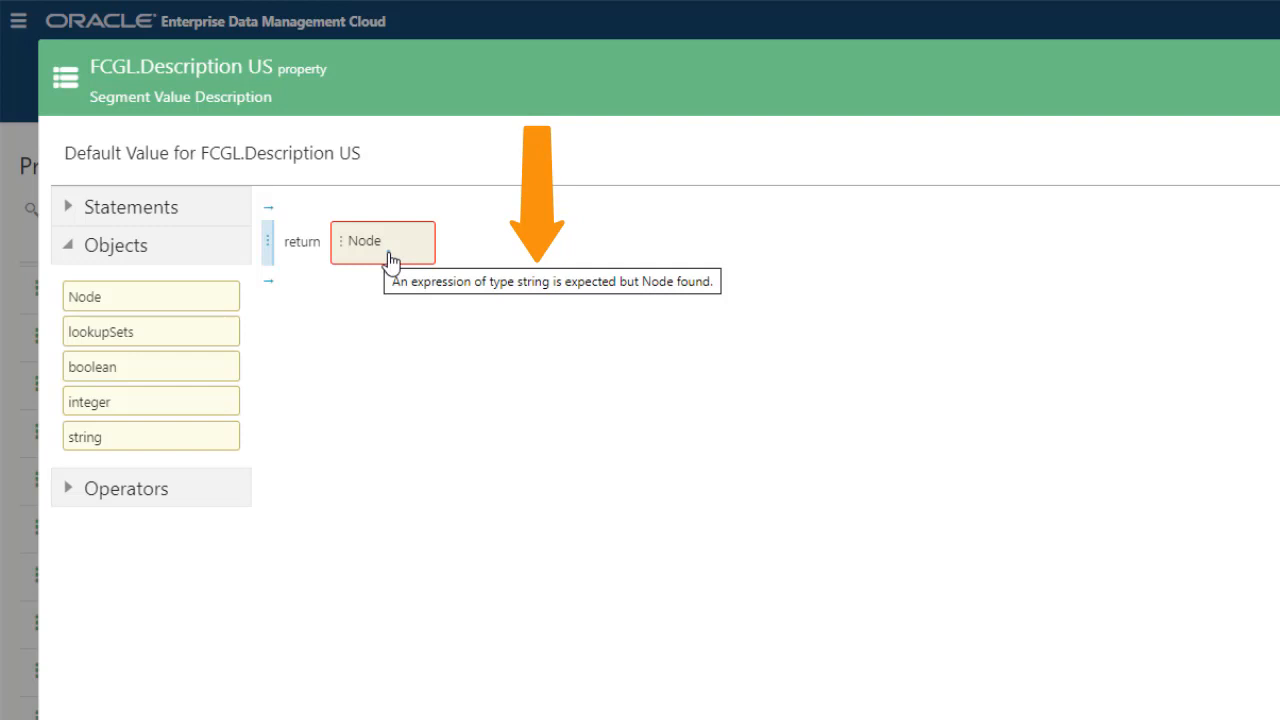
pyautogui.click(390, 258)
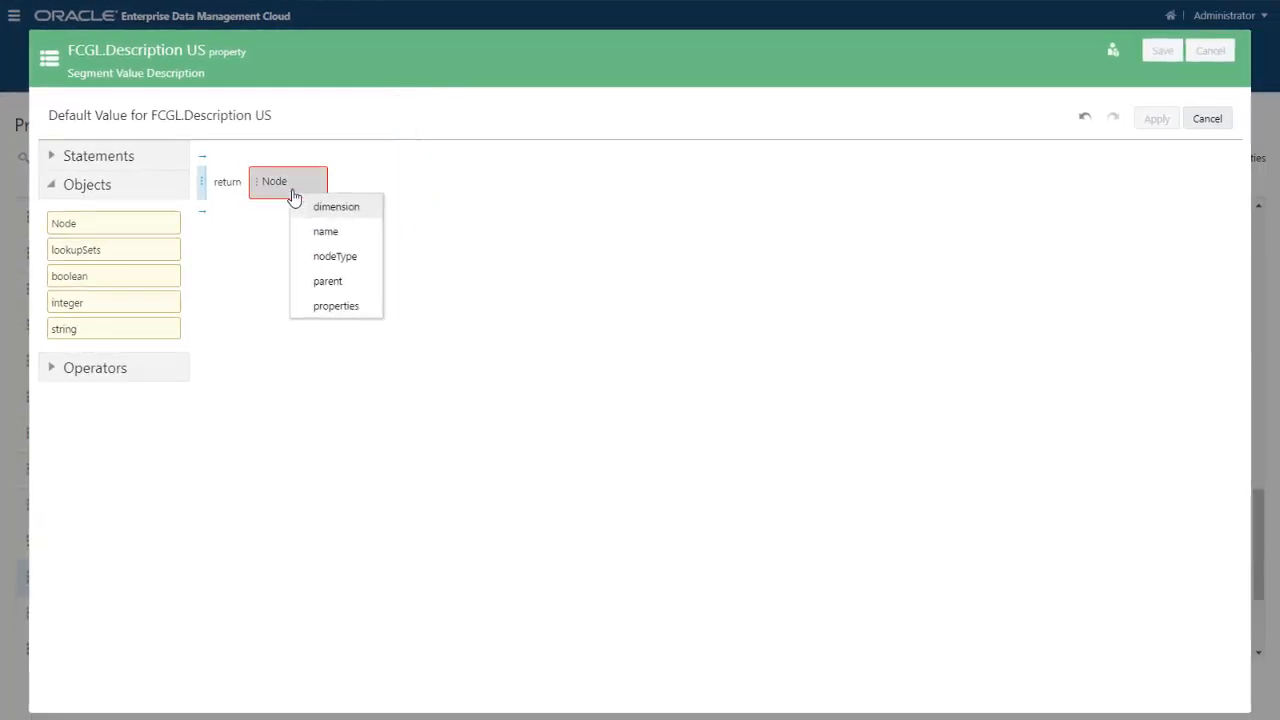
pyautogui.click(364, 312)
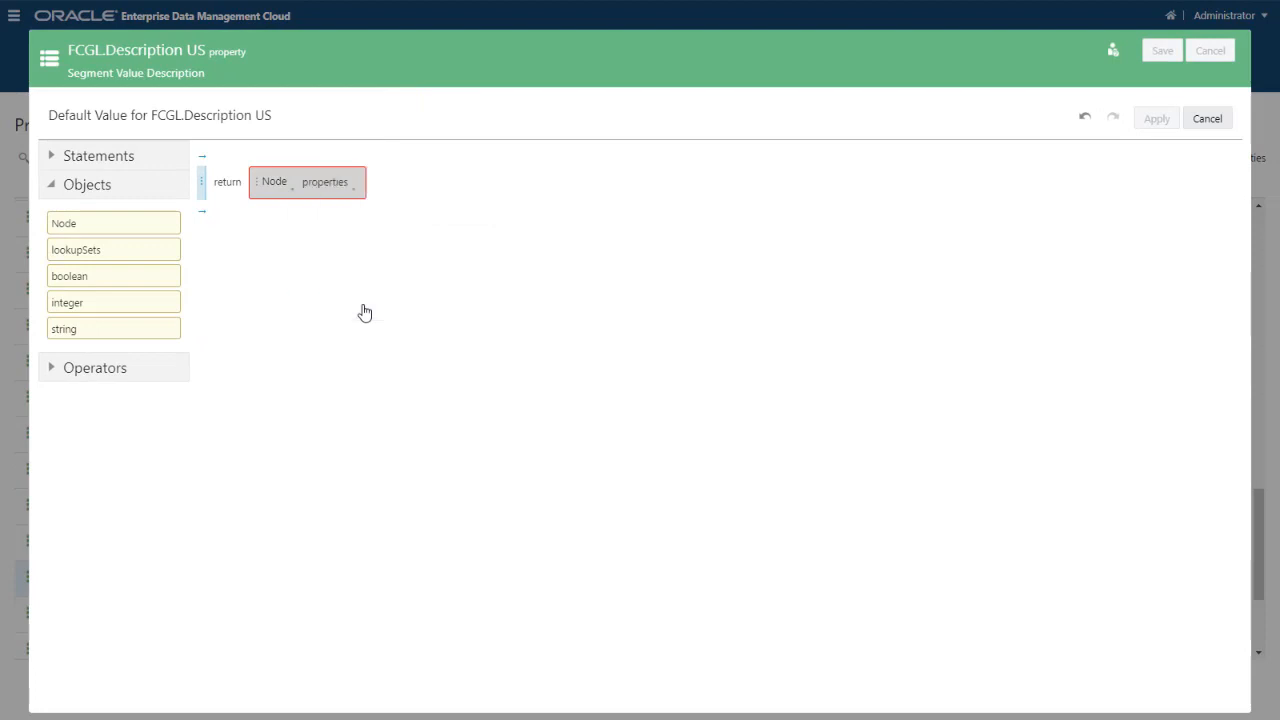
pyautogui.click(355, 196)
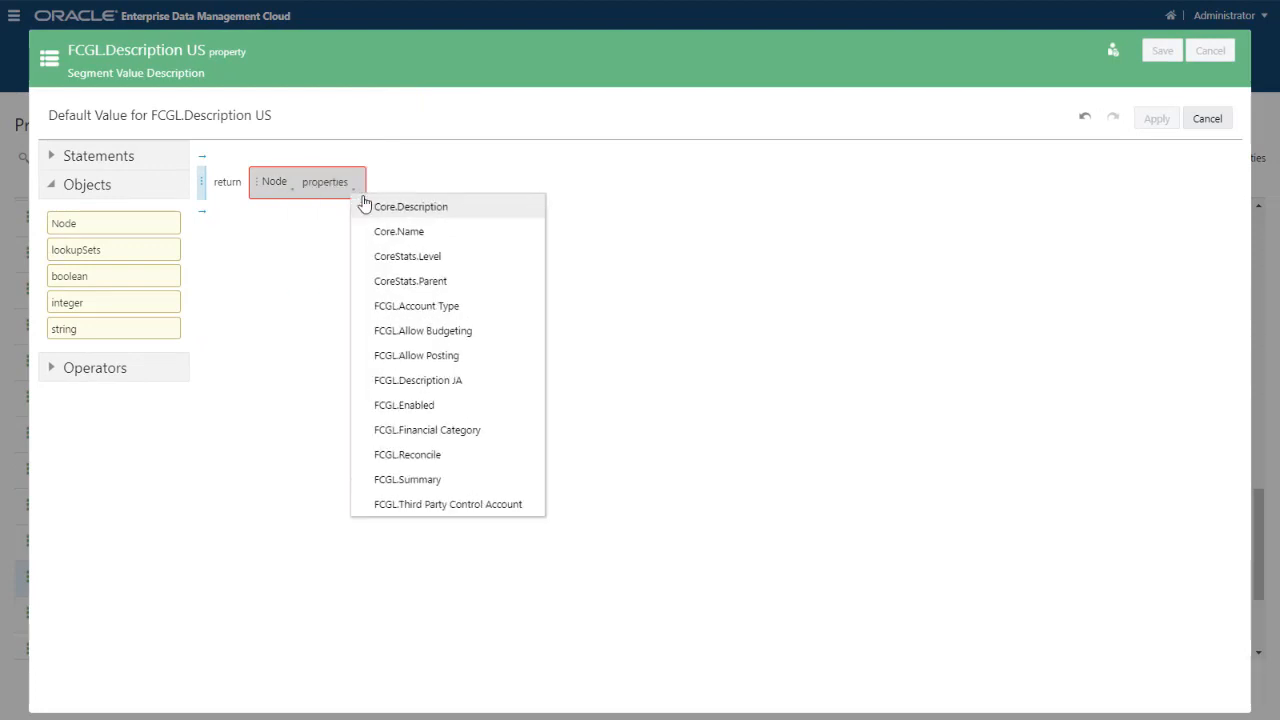
pyautogui.click(460, 218)
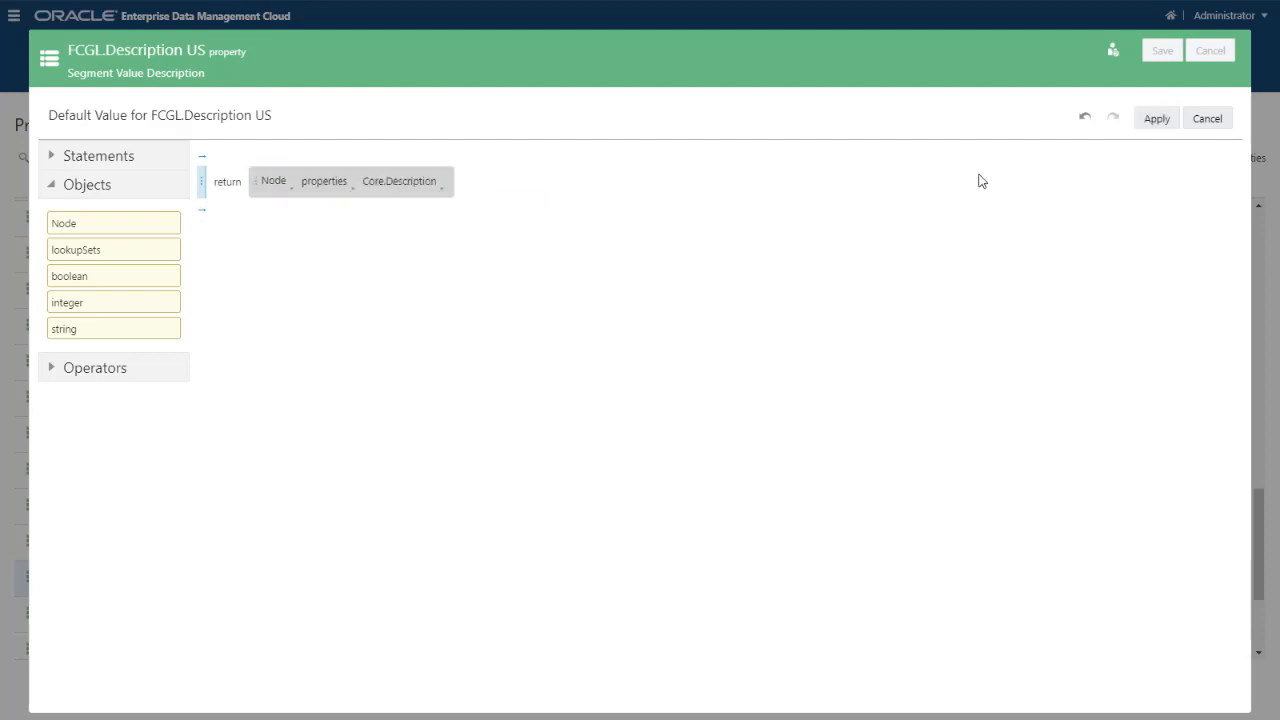
pyautogui.click(1153, 123)
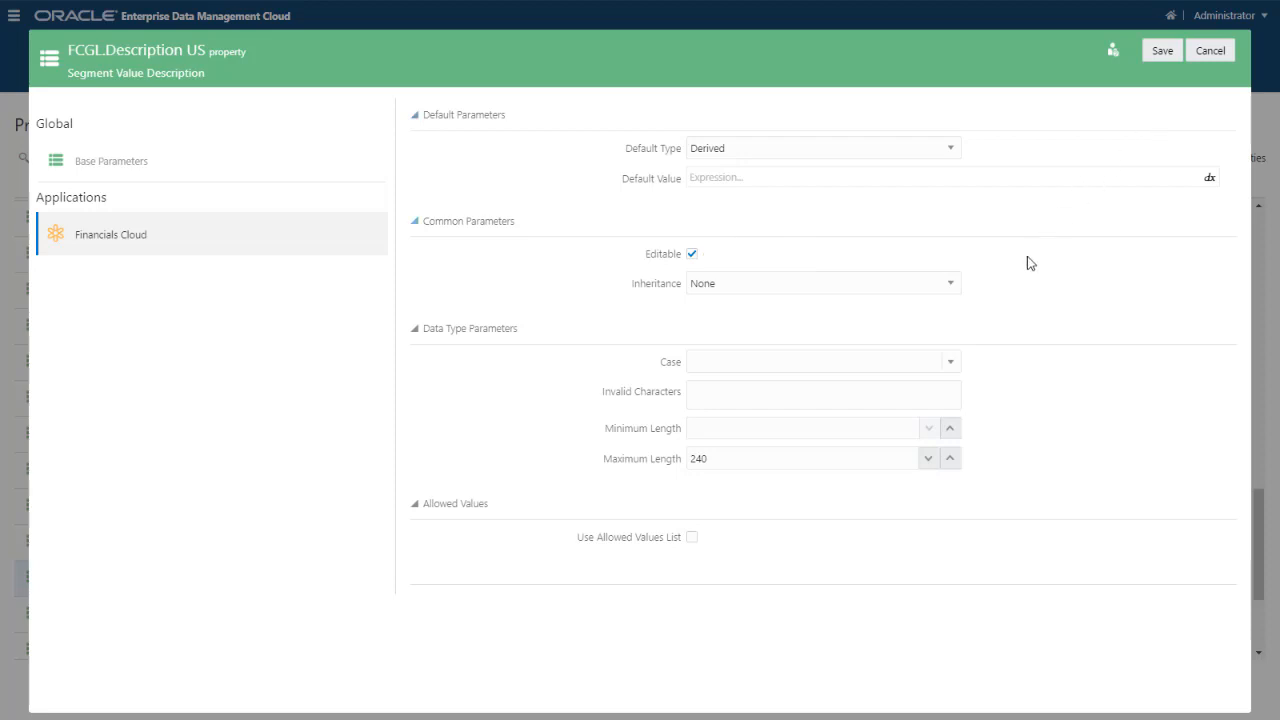
# - Set the property's case to Mixed Case, save it and accept the default value change for Financials Cloud
pyautogui.click(953, 364)
pyautogui.click(910, 385)
pyautogui.click(1160, 52)
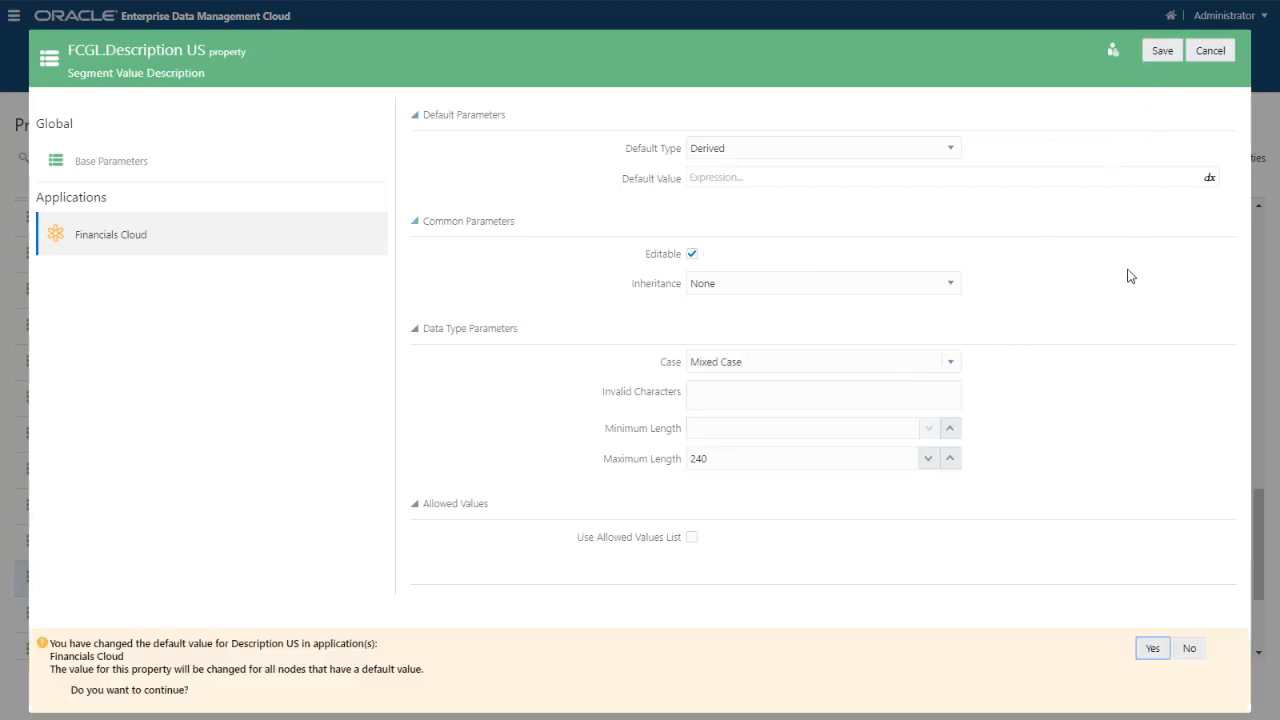
pyautogui.click(1157, 652)
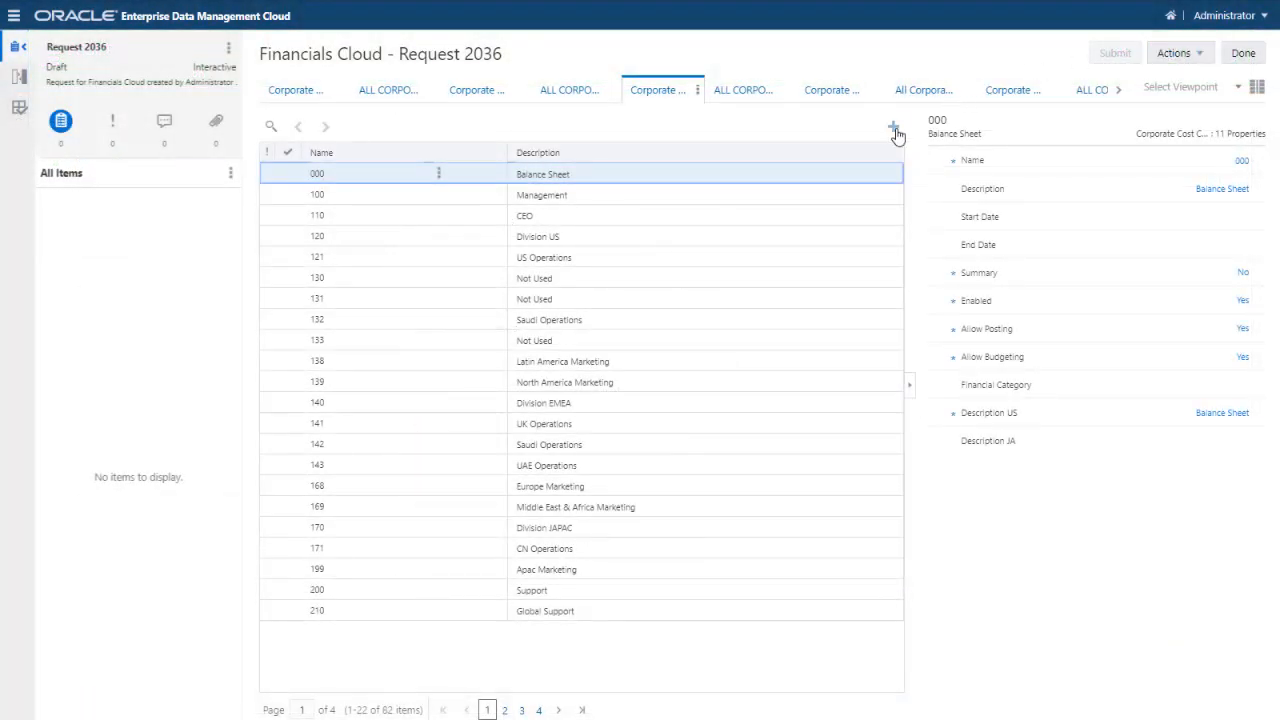
# - Add a corporate cost center to the Financials Cloud request with the name 115 and description US Sales
pyautogui.click(894, 128)
pyautogui.click(915, 148)
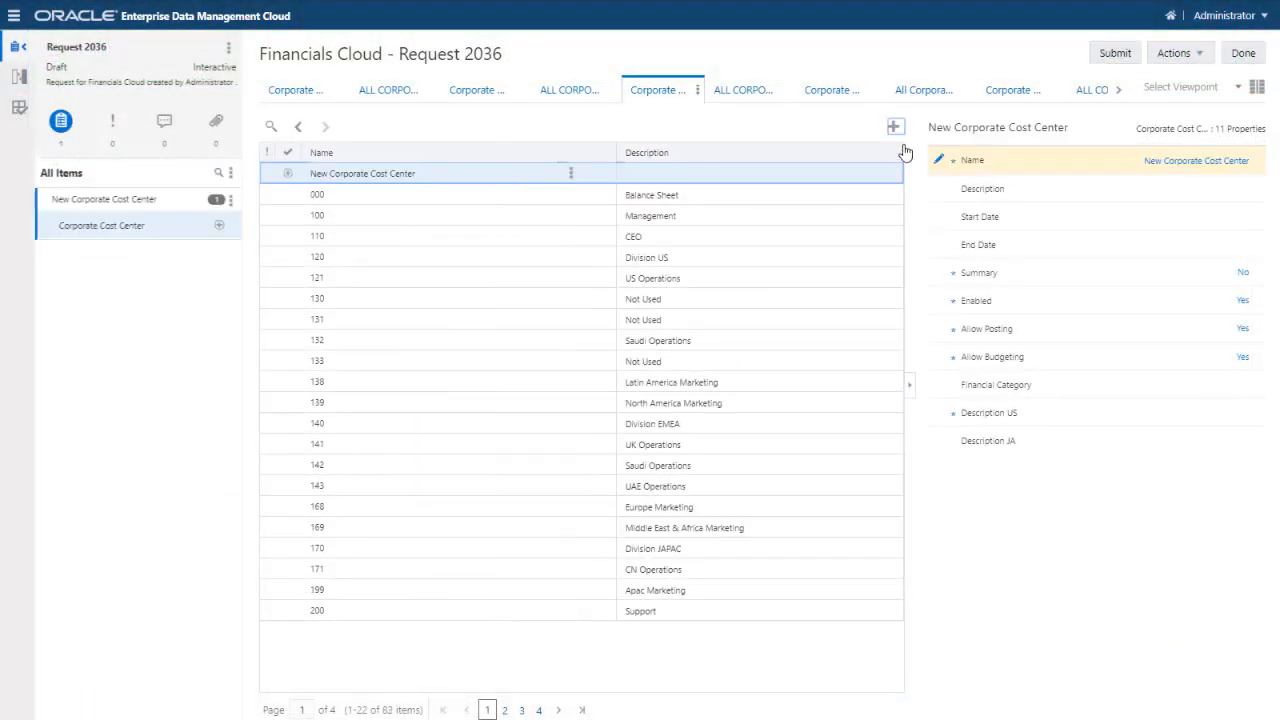
pyautogui.tripleClick(1142, 160)
pyautogui.write('115')
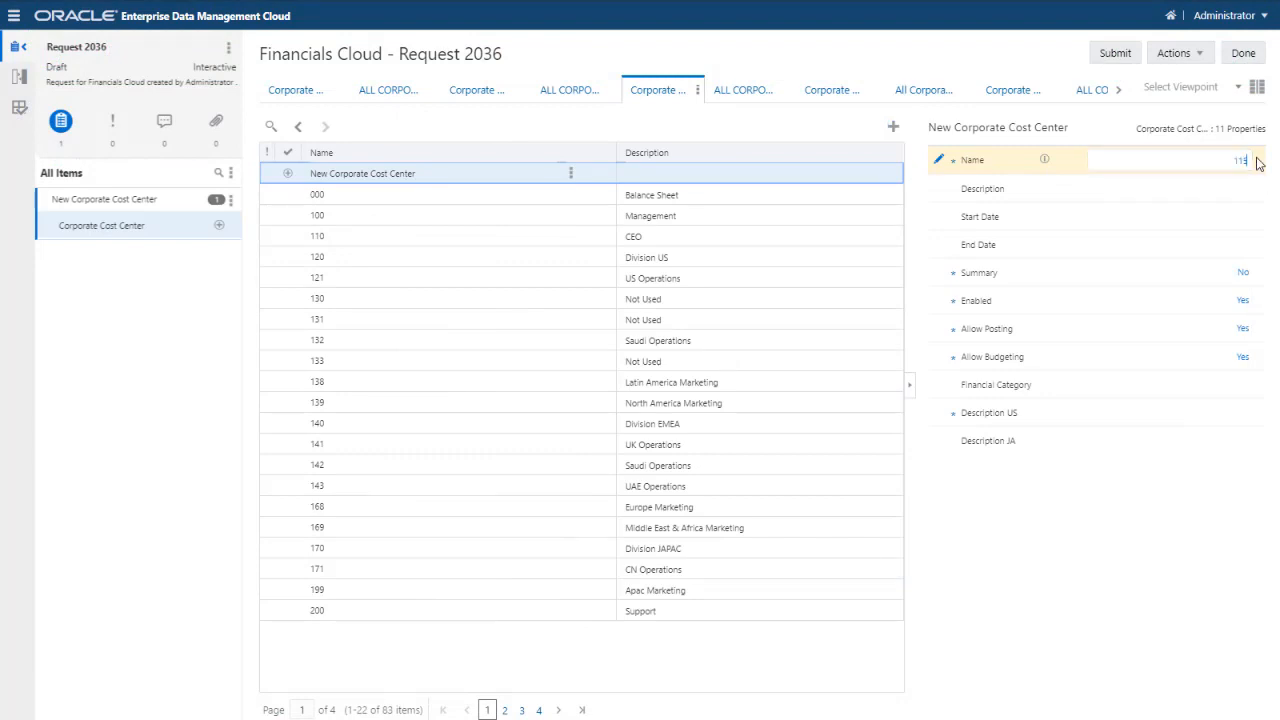
pyautogui.press('Tab')
pyautogui.write('US Sales')
pyautogui.press('Return')
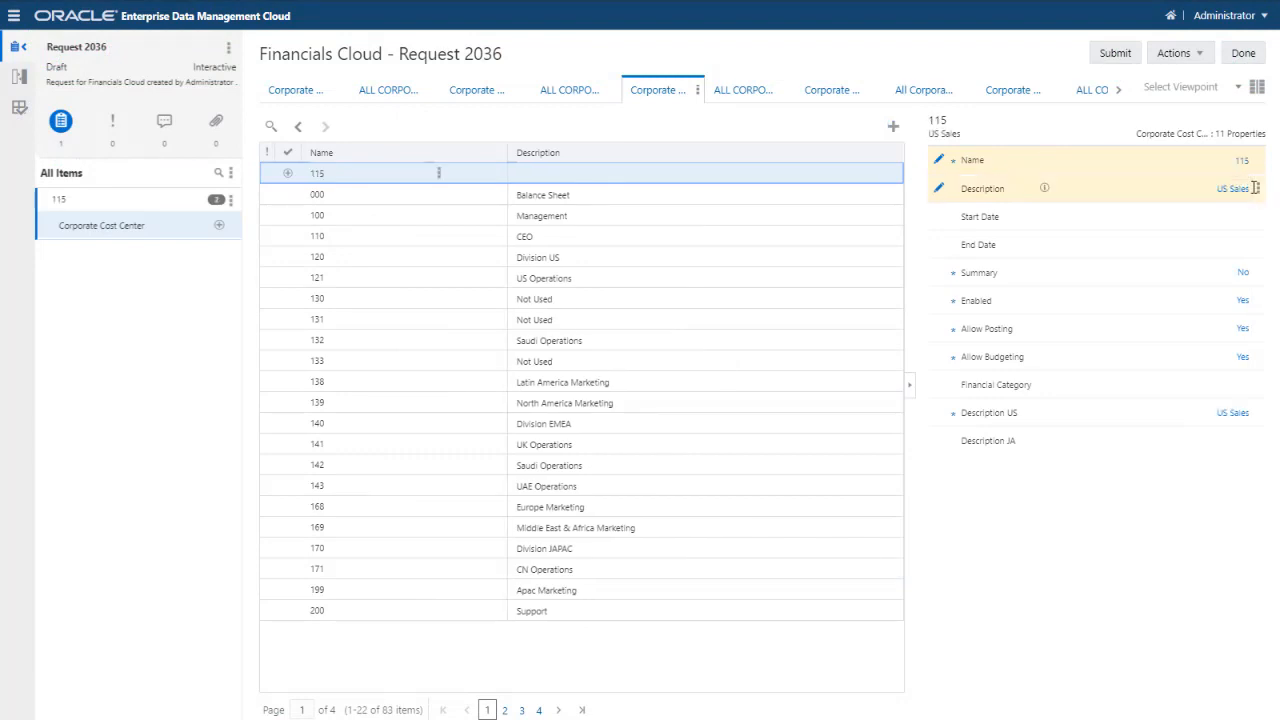
pyautogui.moveTo(1044, 416)
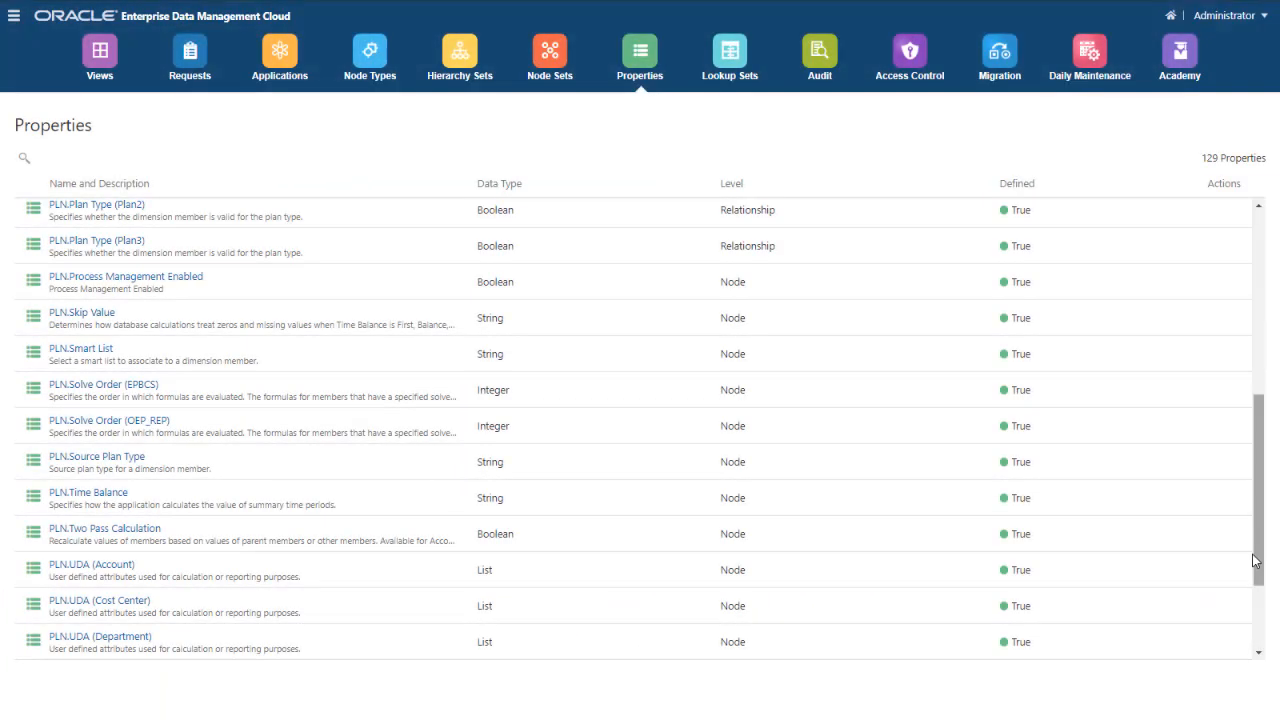
# - Edit the PLN.Time Balance property for the Corporate Planning application and set its default type to Derived
pyautogui.click(118, 493)
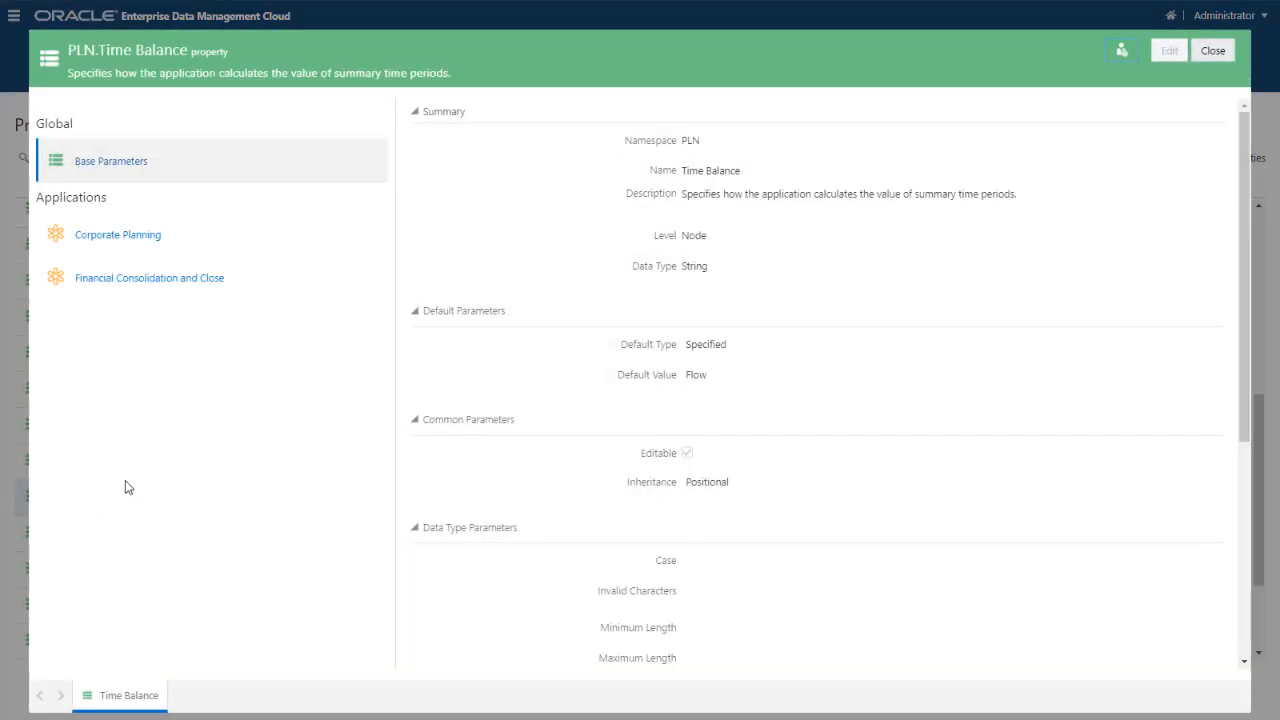
pyautogui.click(236, 250)
pyautogui.click(1169, 52)
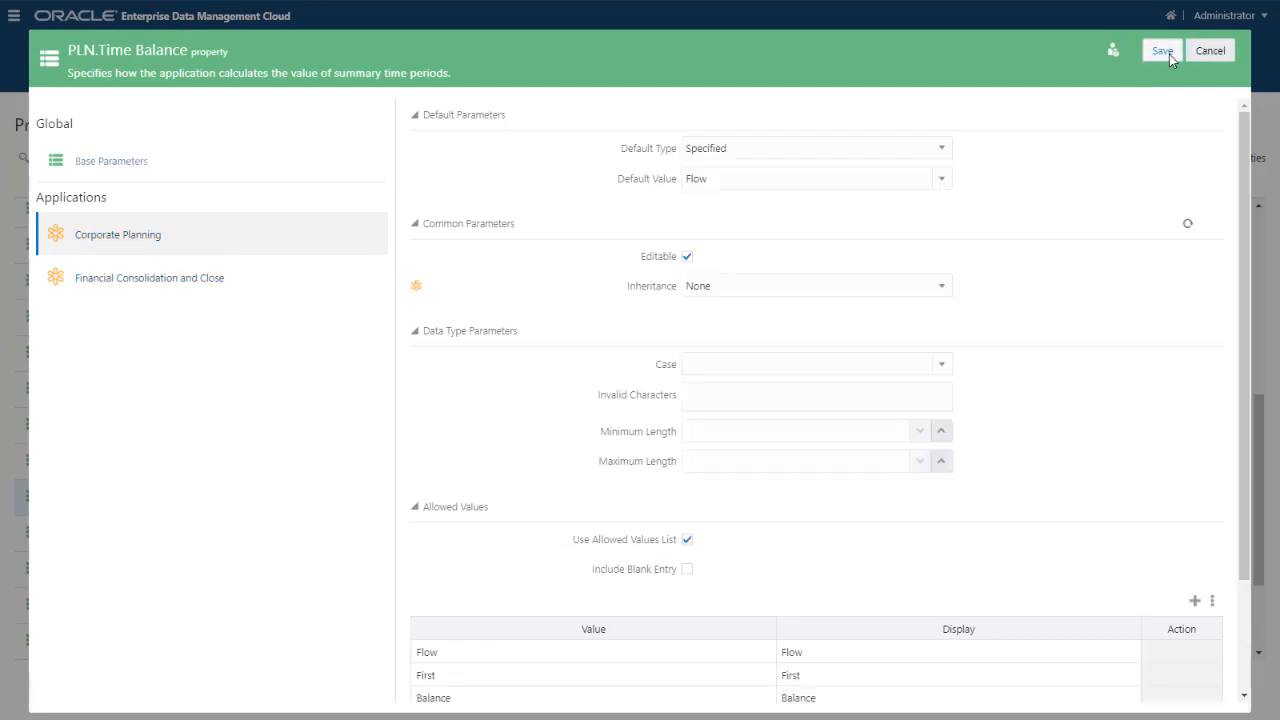
pyautogui.click(950, 152)
pyautogui.click(894, 209)
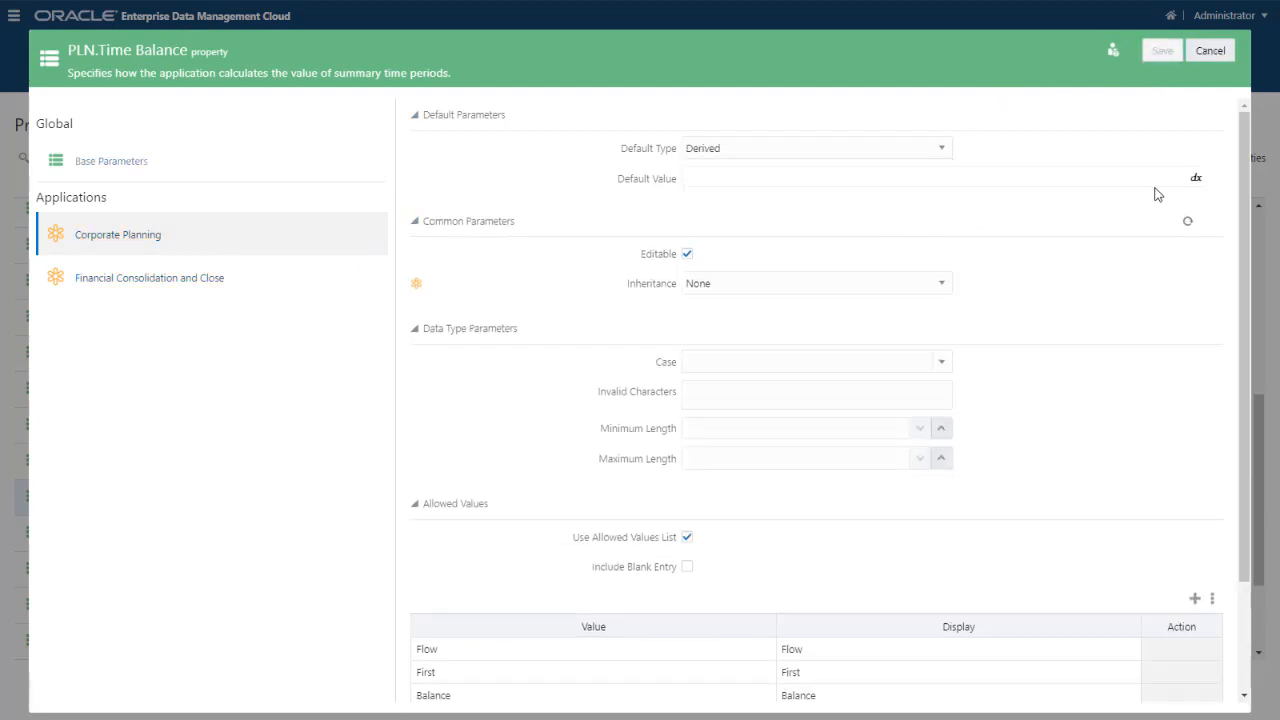
# - Open the Time Balance default value expression, delete its return statement and insert an if statement
pyautogui.click(1196, 178)
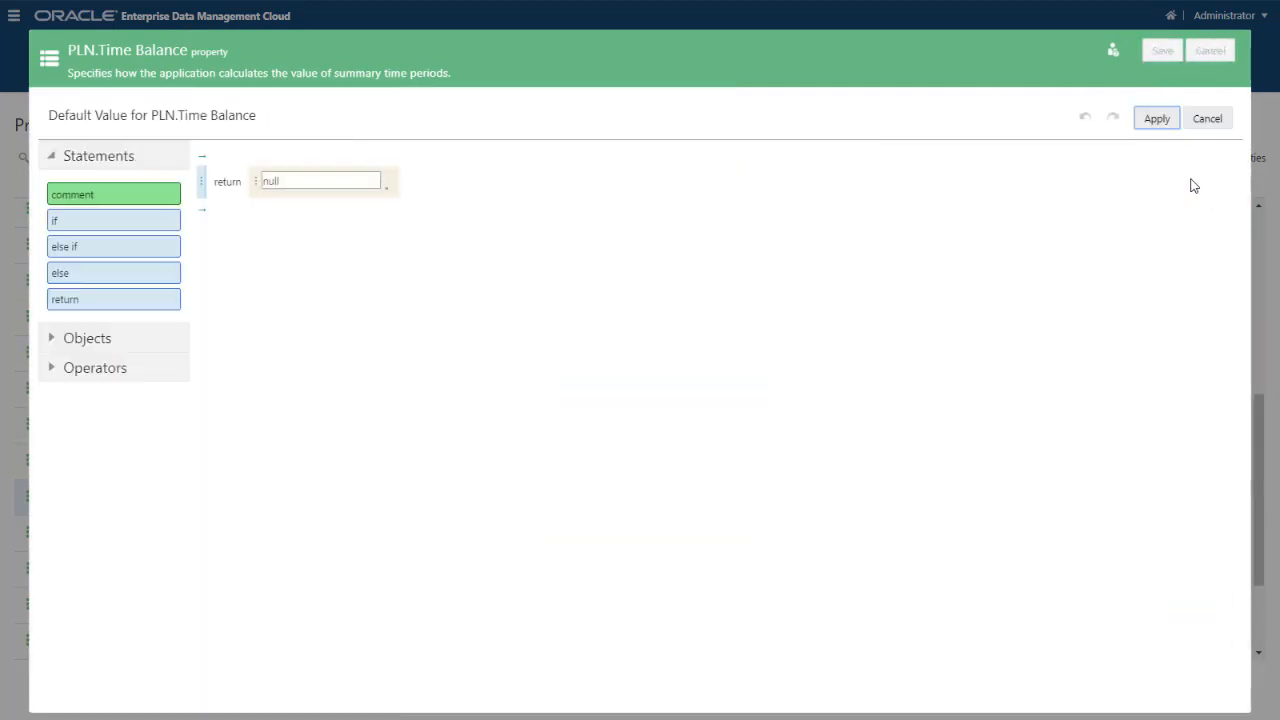
pyautogui.click(202, 183)
pyautogui.click(233, 208)
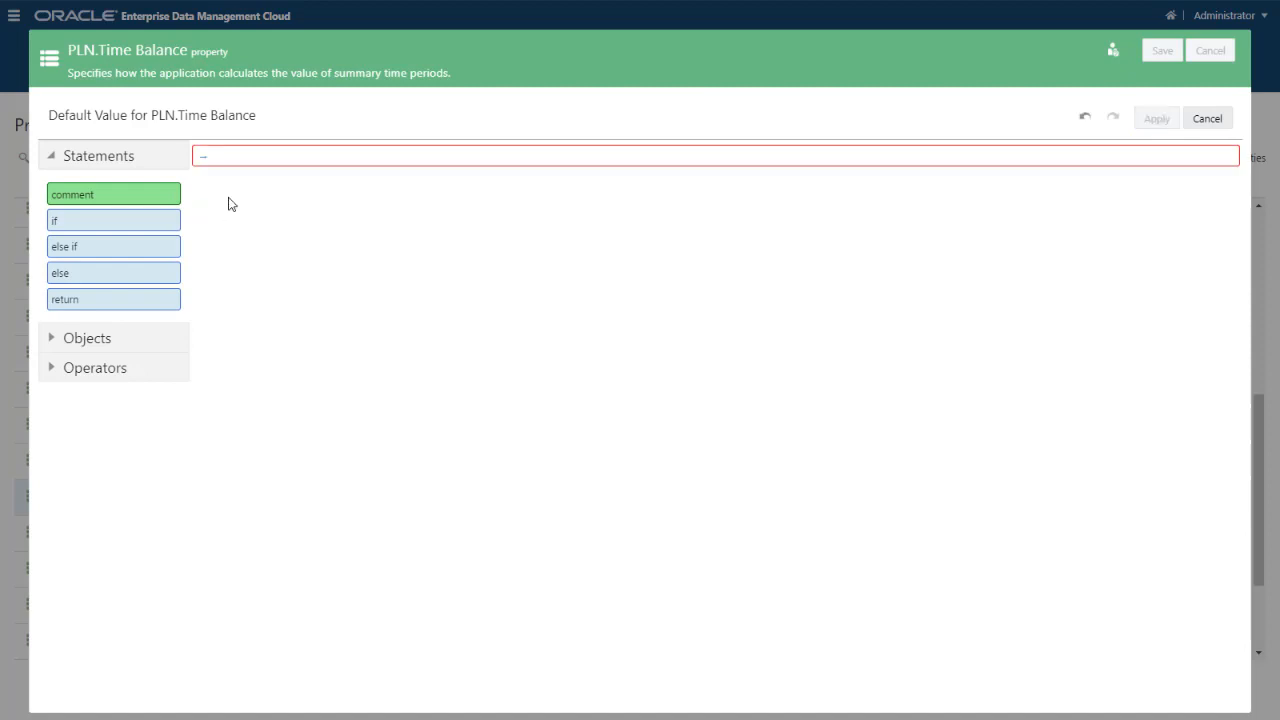
pyautogui.click(203, 164)
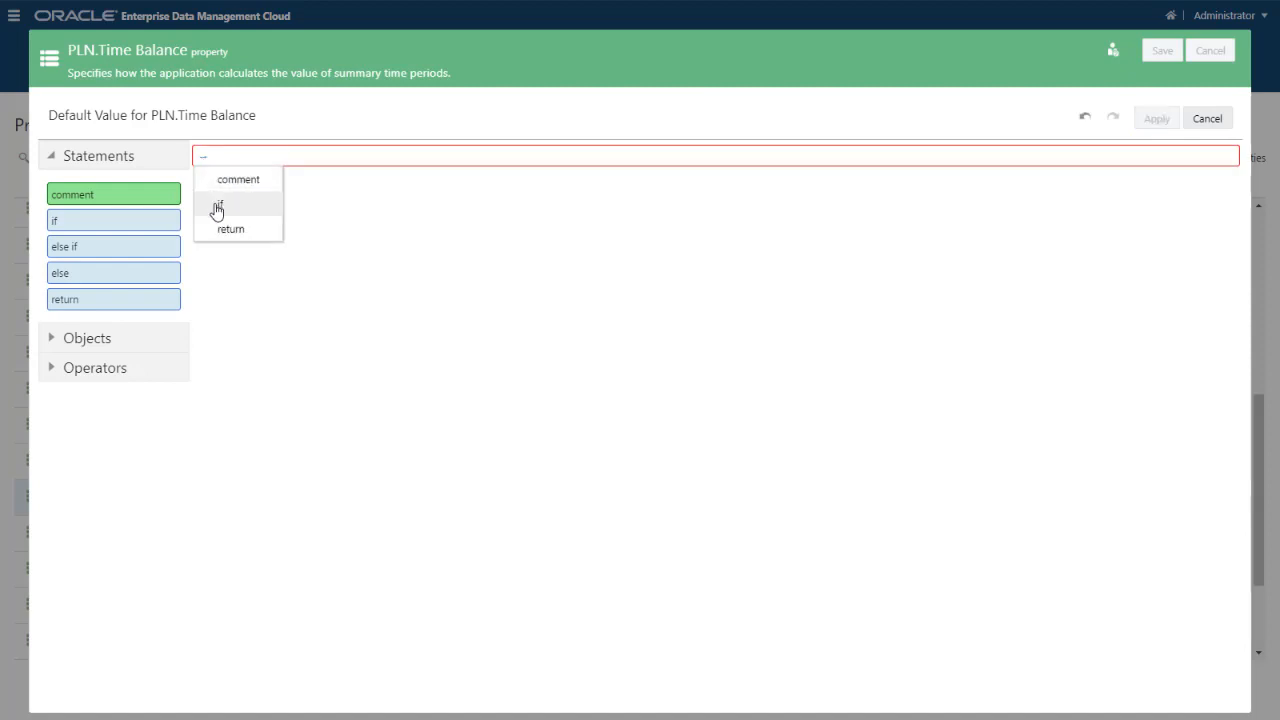
pyautogui.click(215, 206)
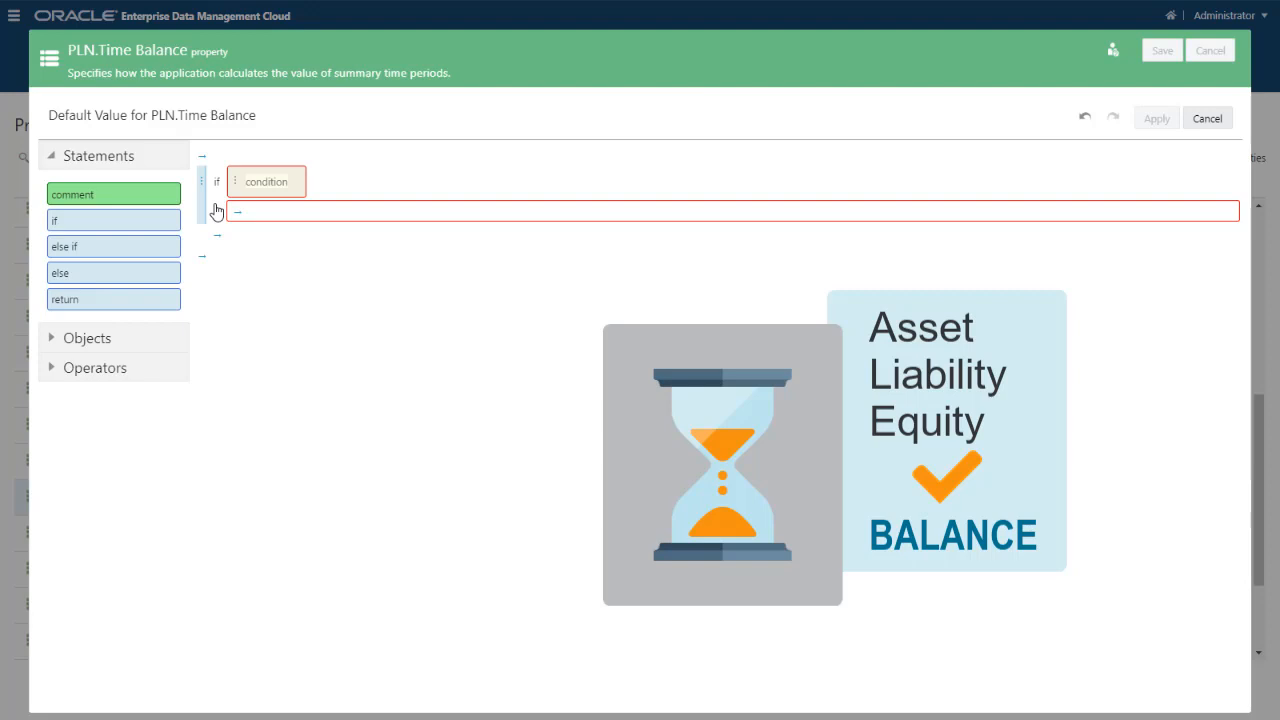
# - Build the if condition from nested OR operators so that it takes three Boolean values
pyautogui.click(235, 186)
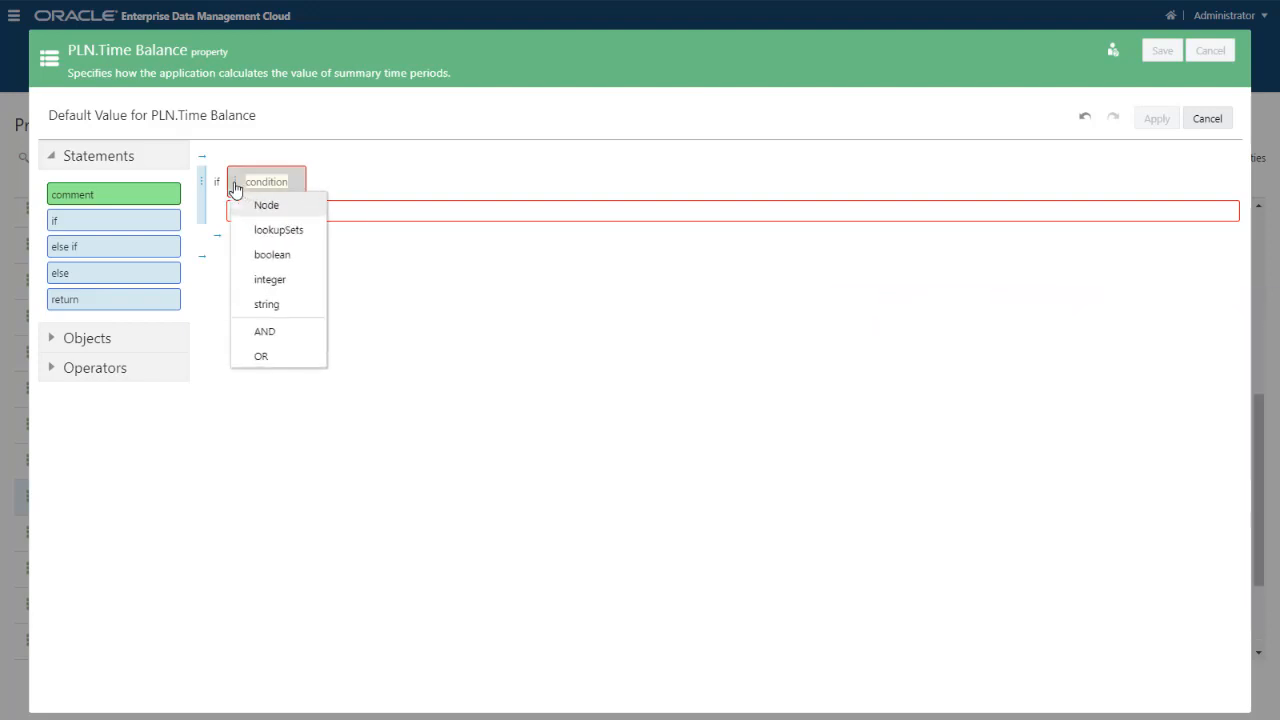
pyautogui.click(274, 357)
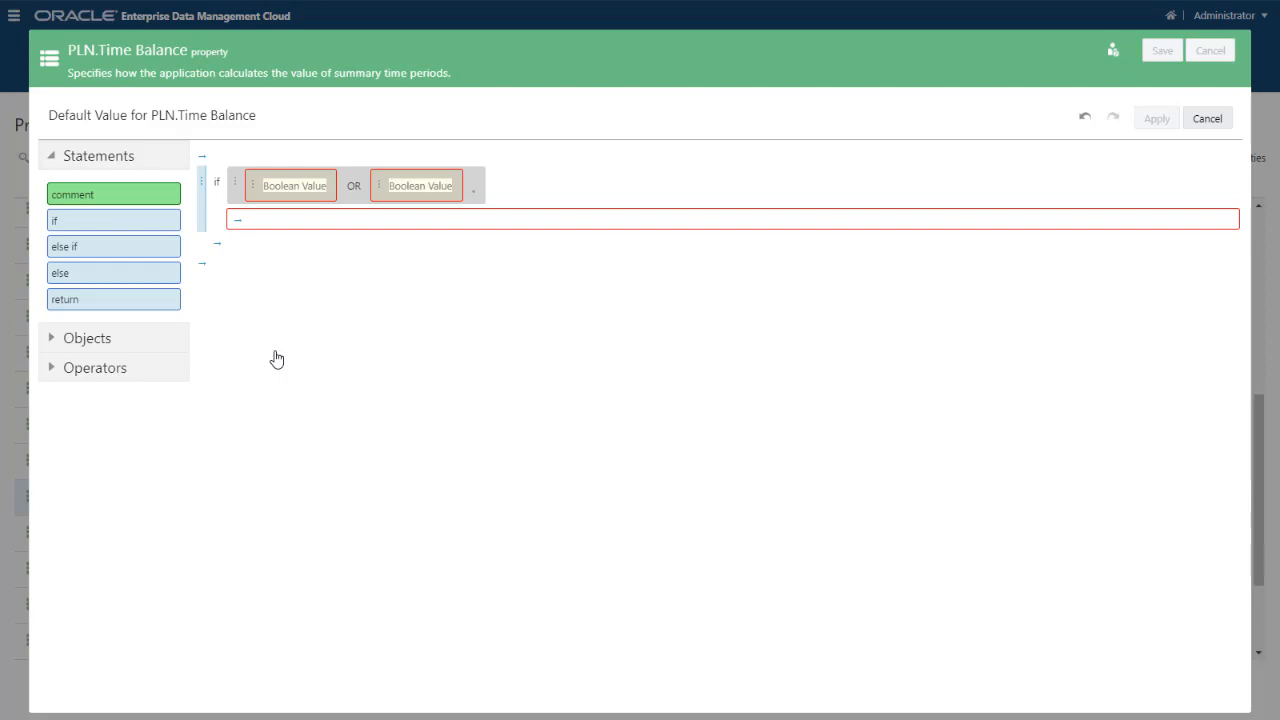
pyautogui.click(378, 188)
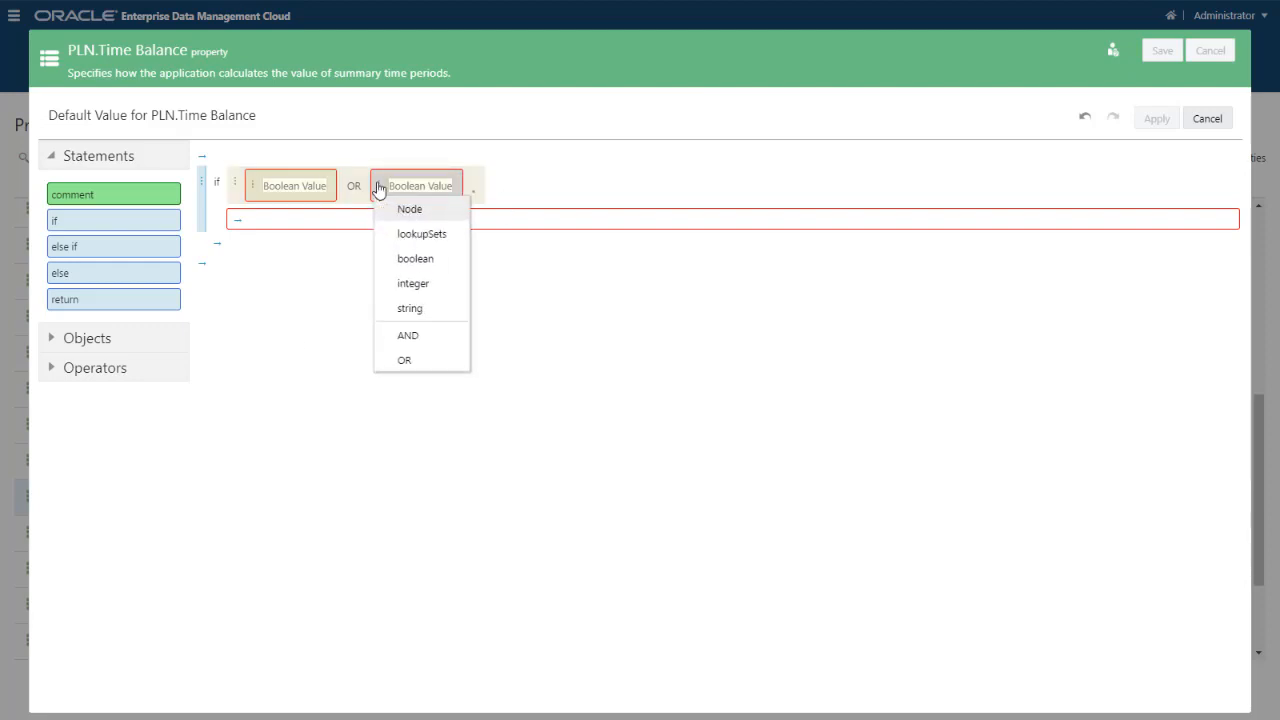
pyautogui.click(405, 361)
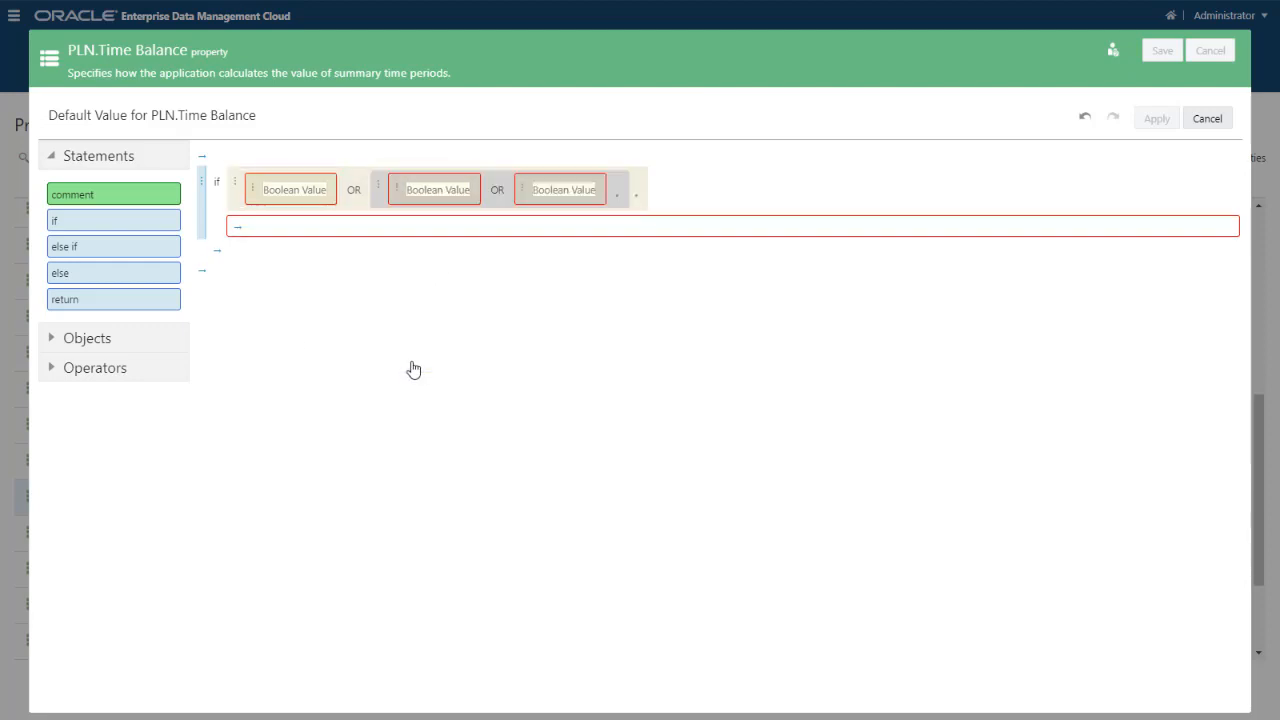
# - Define the first OR condition as the node's PLN.Account Type property equals Asset
pyautogui.click(254, 192)
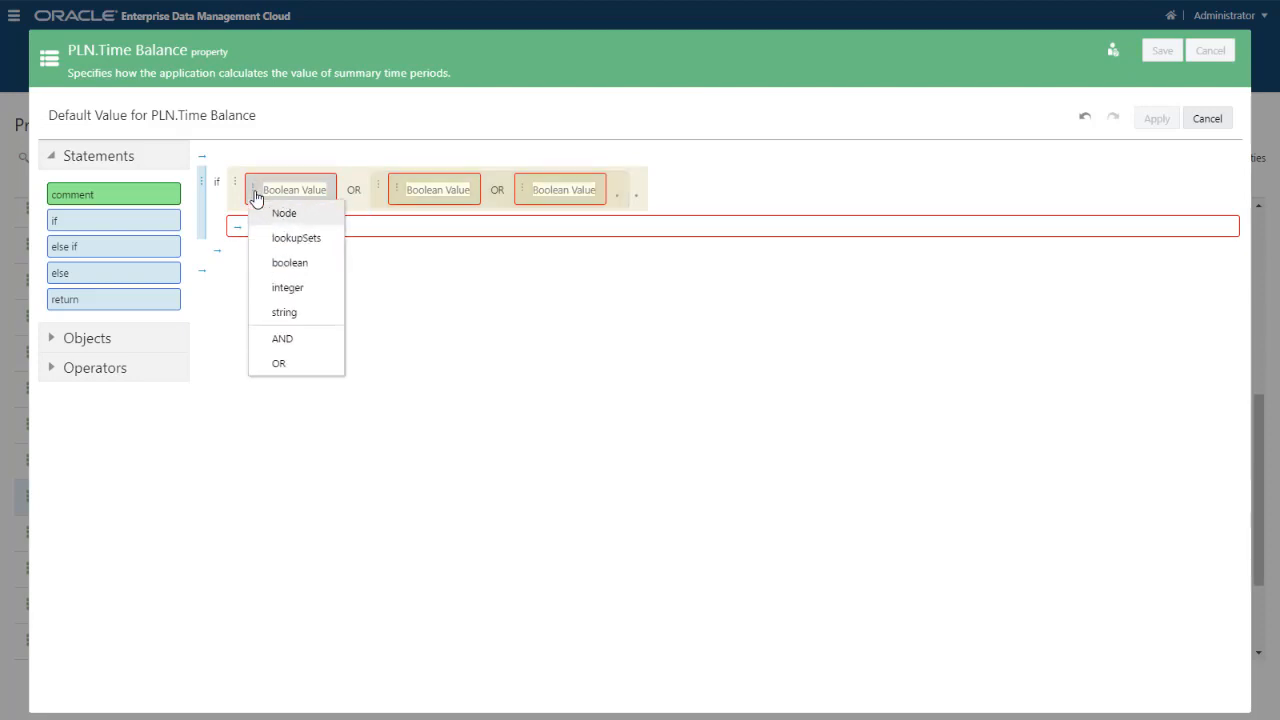
pyautogui.click(282, 216)
pyautogui.click(289, 201)
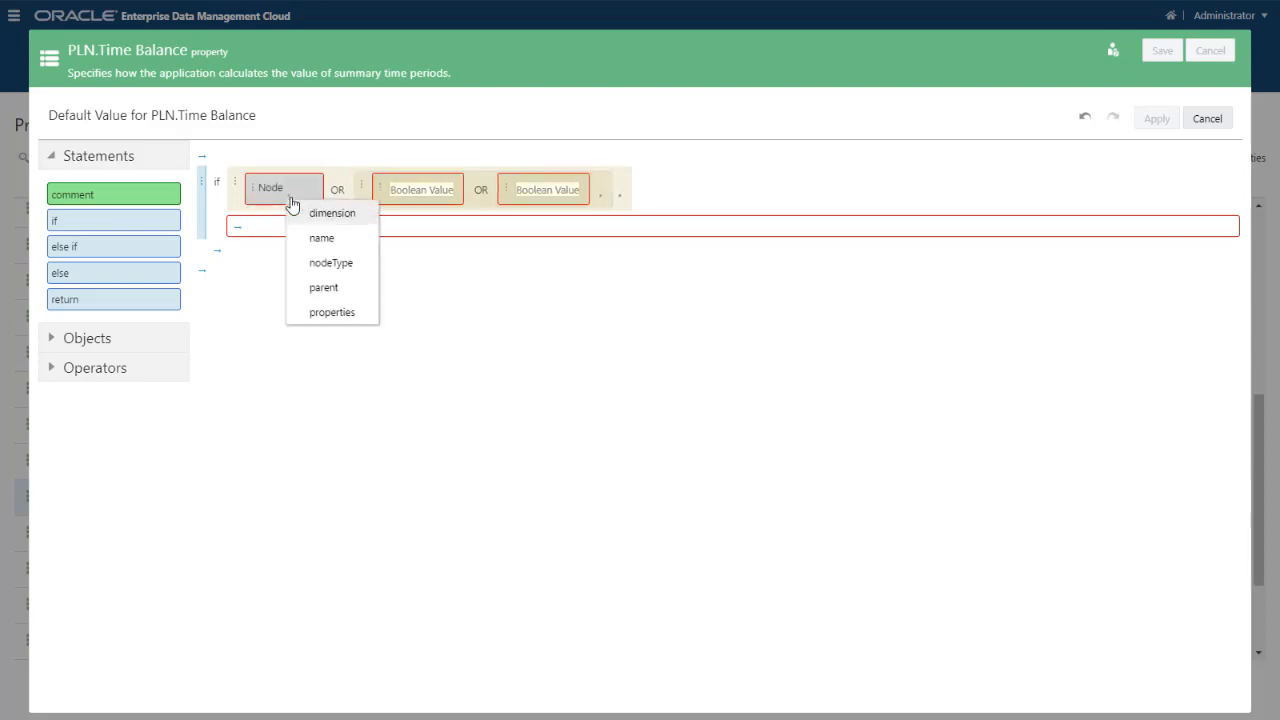
pyautogui.click(329, 313)
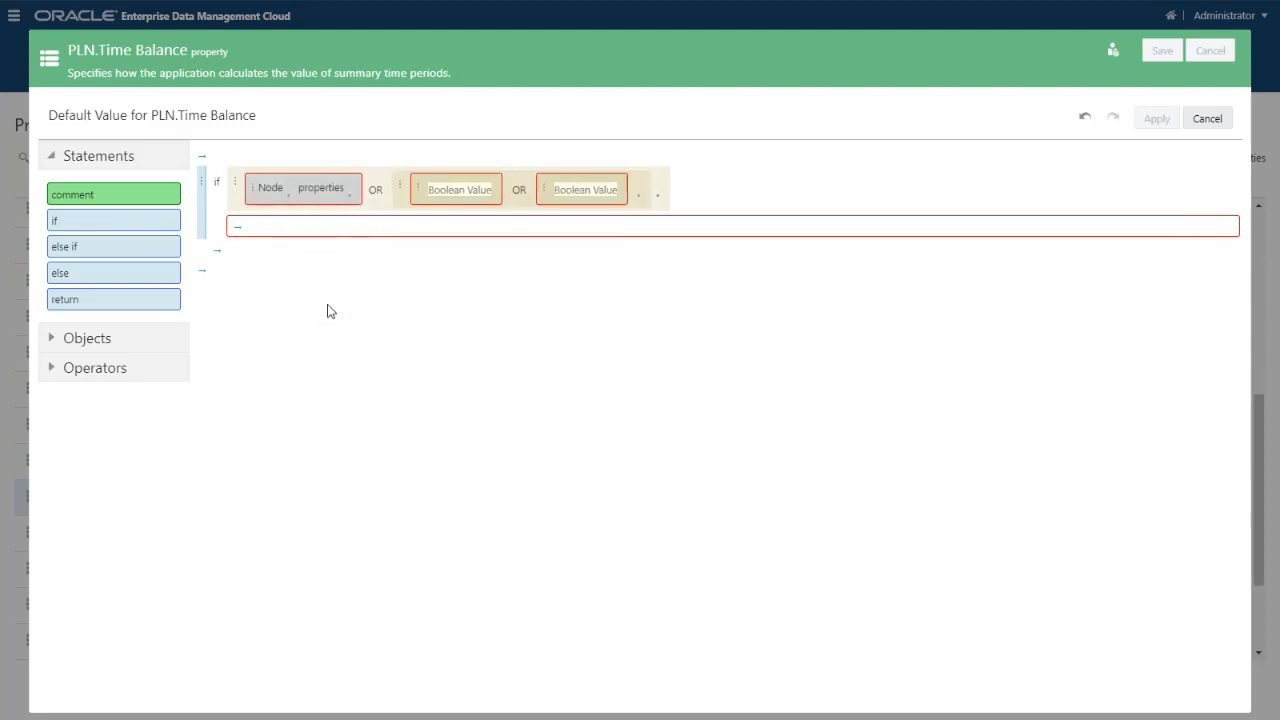
pyautogui.click(352, 203)
pyautogui.click(378, 168)
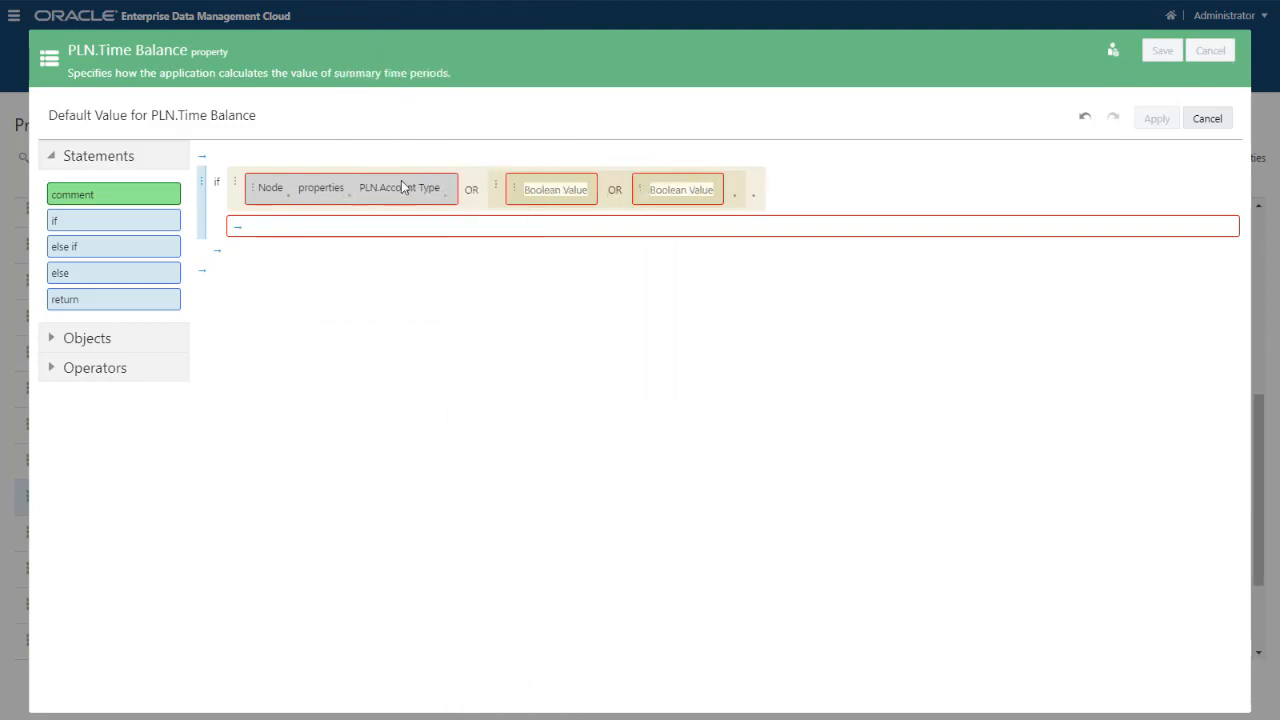
pyautogui.click(445, 200)
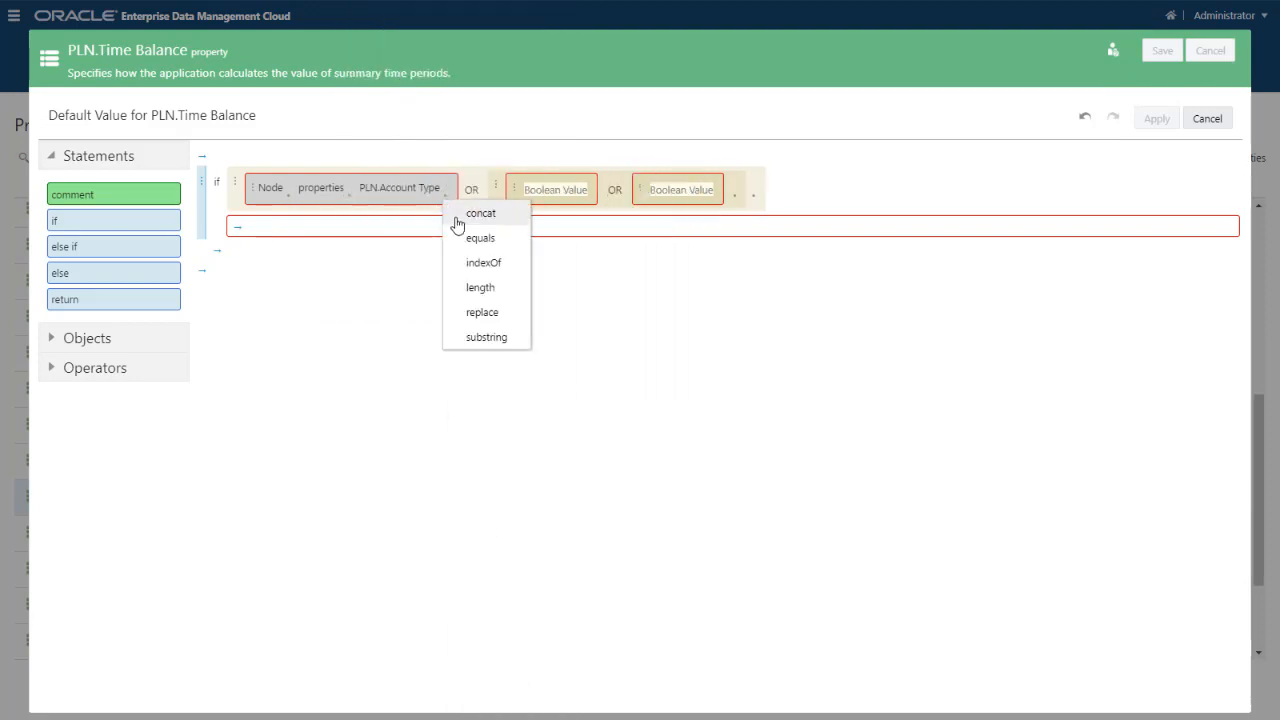
pyautogui.click(472, 240)
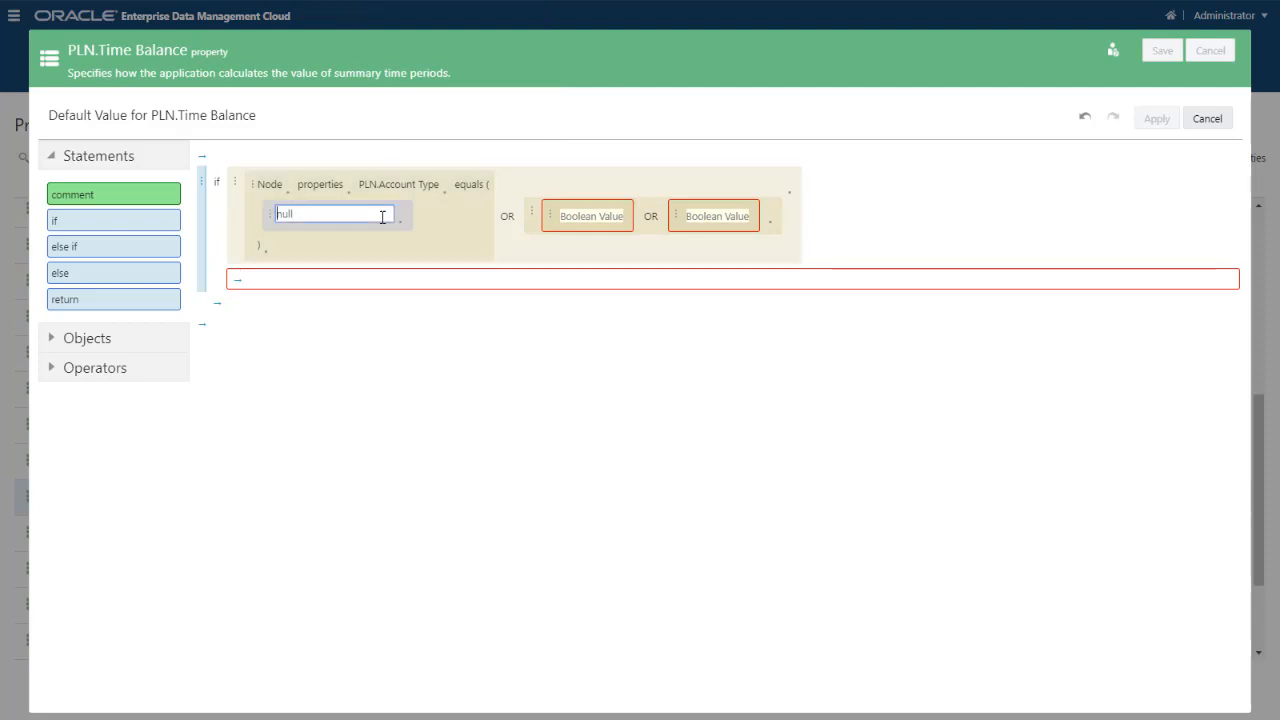
pyautogui.write('Asset')
# - Define the second OR condition as the node's PLN.Account Type property equals Liability
pyautogui.click(552, 228)
pyautogui.click(582, 240)
pyautogui.click(585, 233)
pyautogui.click(616, 334)
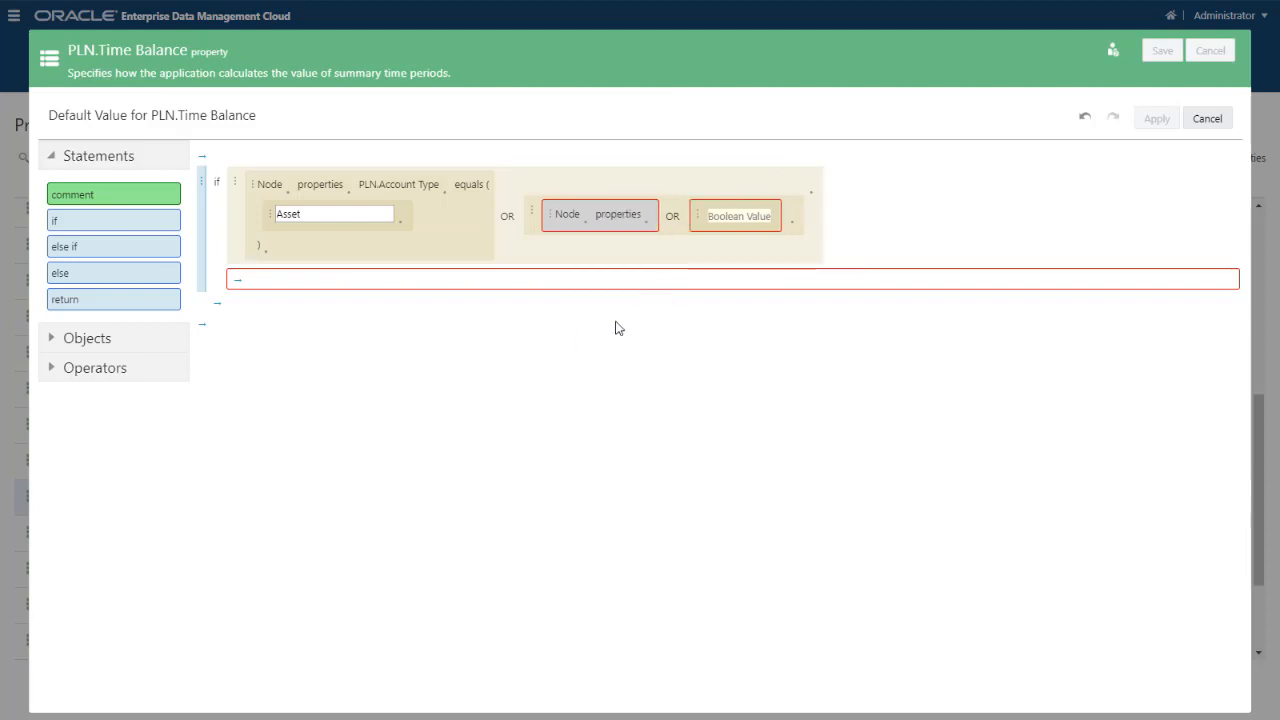
pyautogui.click(649, 226)
pyautogui.click(680, 176)
pyautogui.click(738, 226)
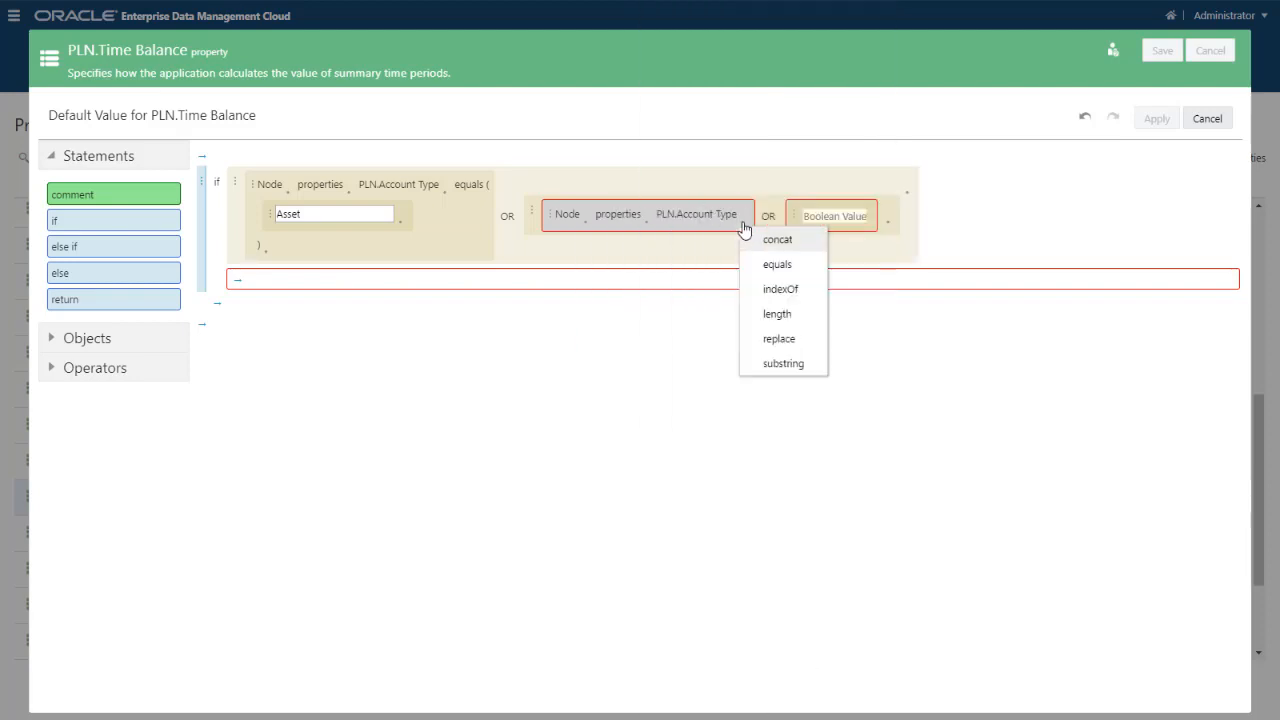
pyautogui.click(770, 260)
pyautogui.write('Liability')
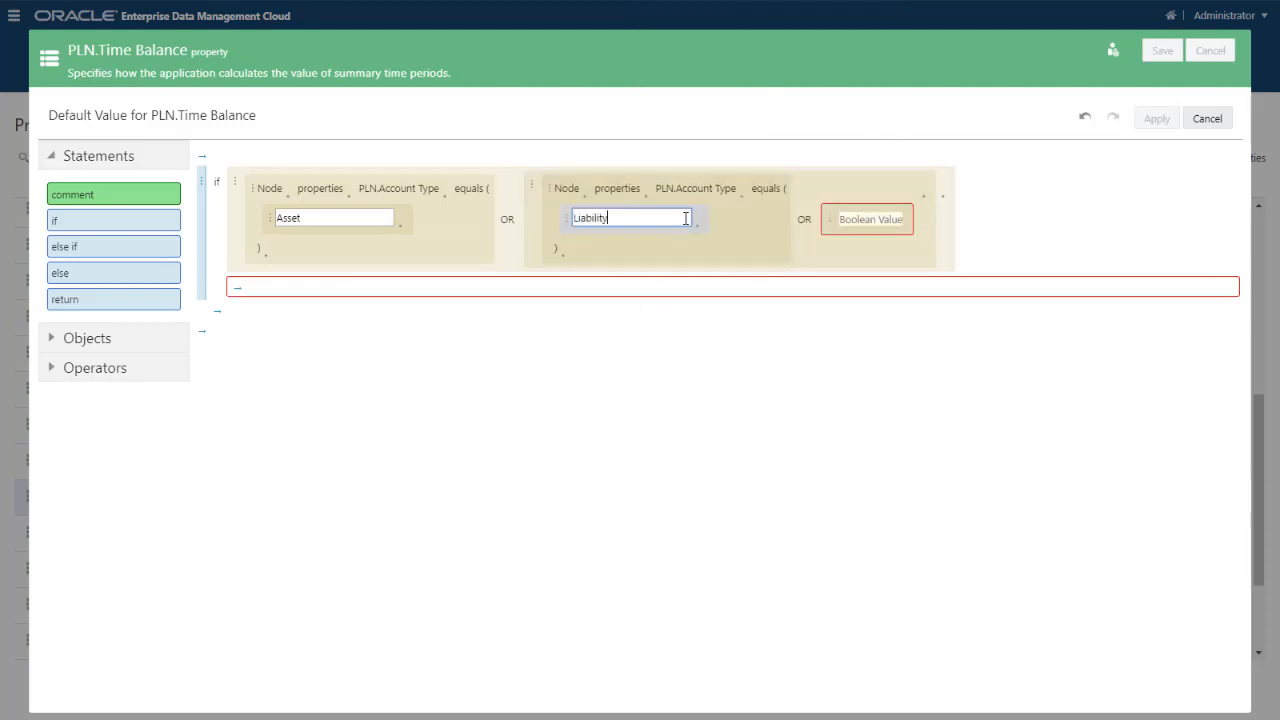
# - Define the third OR condition as the node's PLN.Account Type property equals Equity
pyautogui.click(830, 226)
pyautogui.click(858, 245)
pyautogui.click(869, 235)
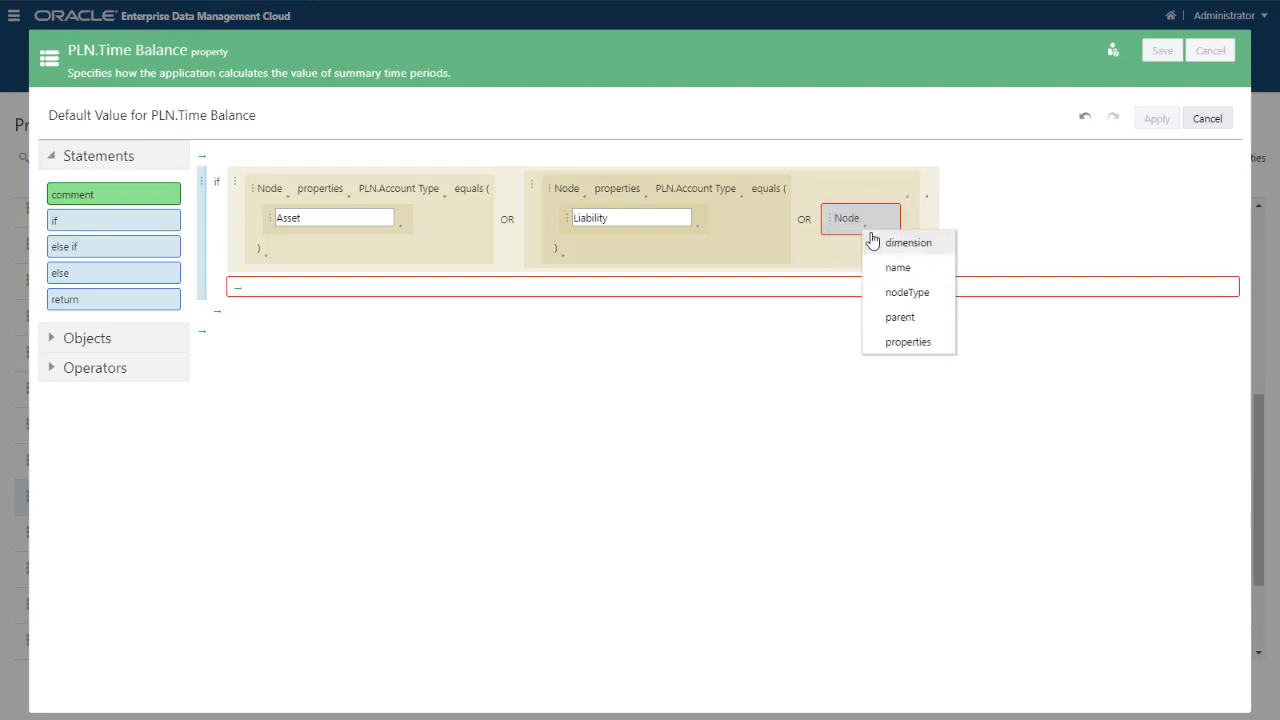
pyautogui.click(906, 342)
pyautogui.click(928, 231)
pyautogui.click(982, 171)
pyautogui.click(1022, 228)
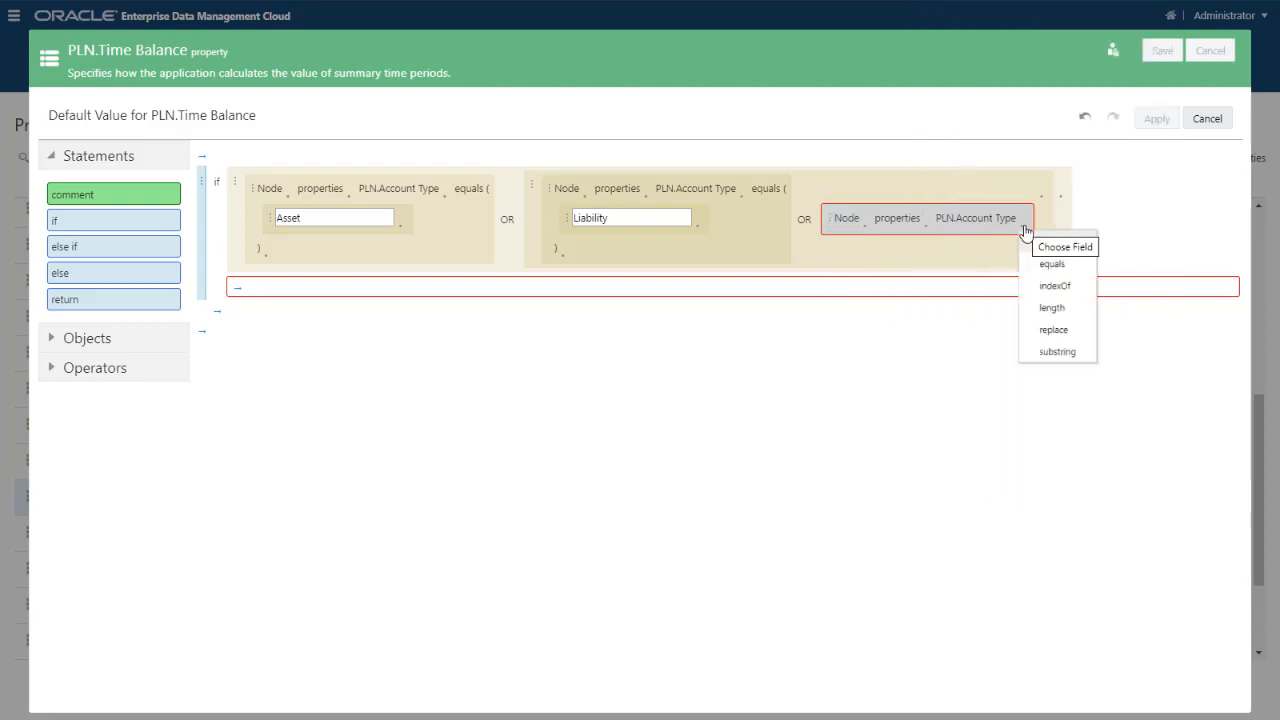
pyautogui.click(1043, 266)
pyautogui.write('Equity')
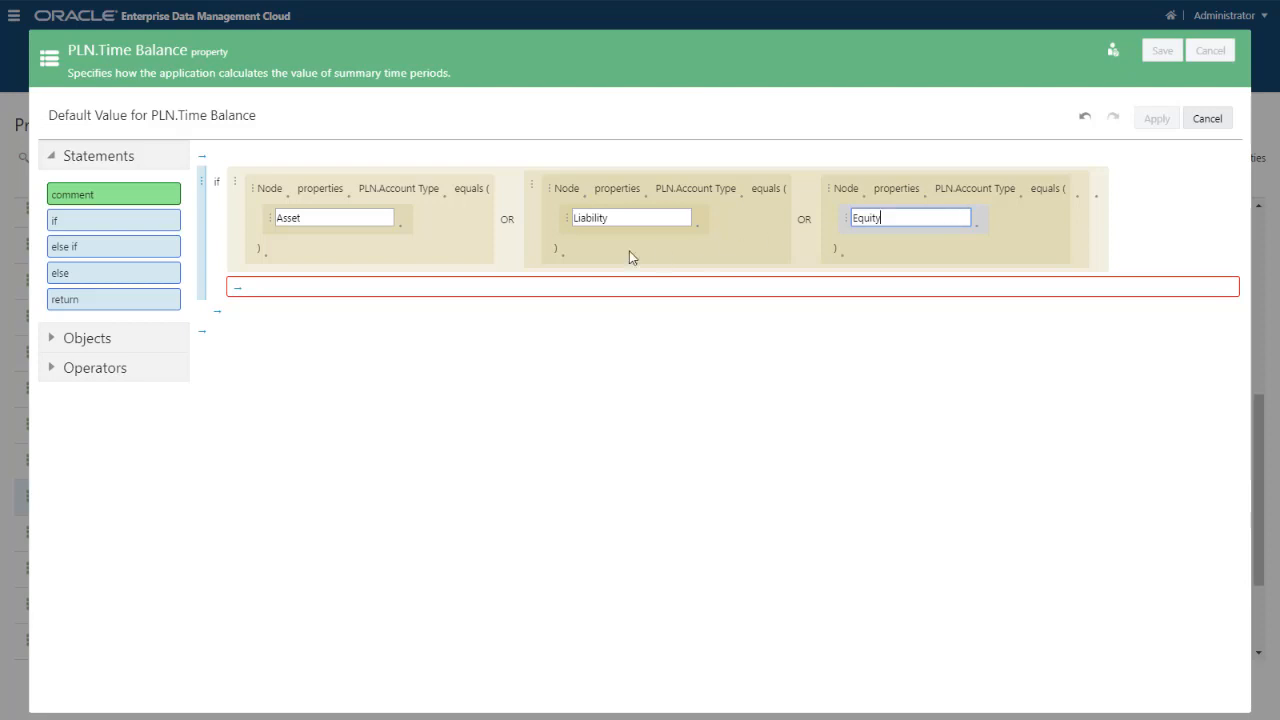
# - Add a return statement inside the if block that returns Balance
pyautogui.click(240, 288)
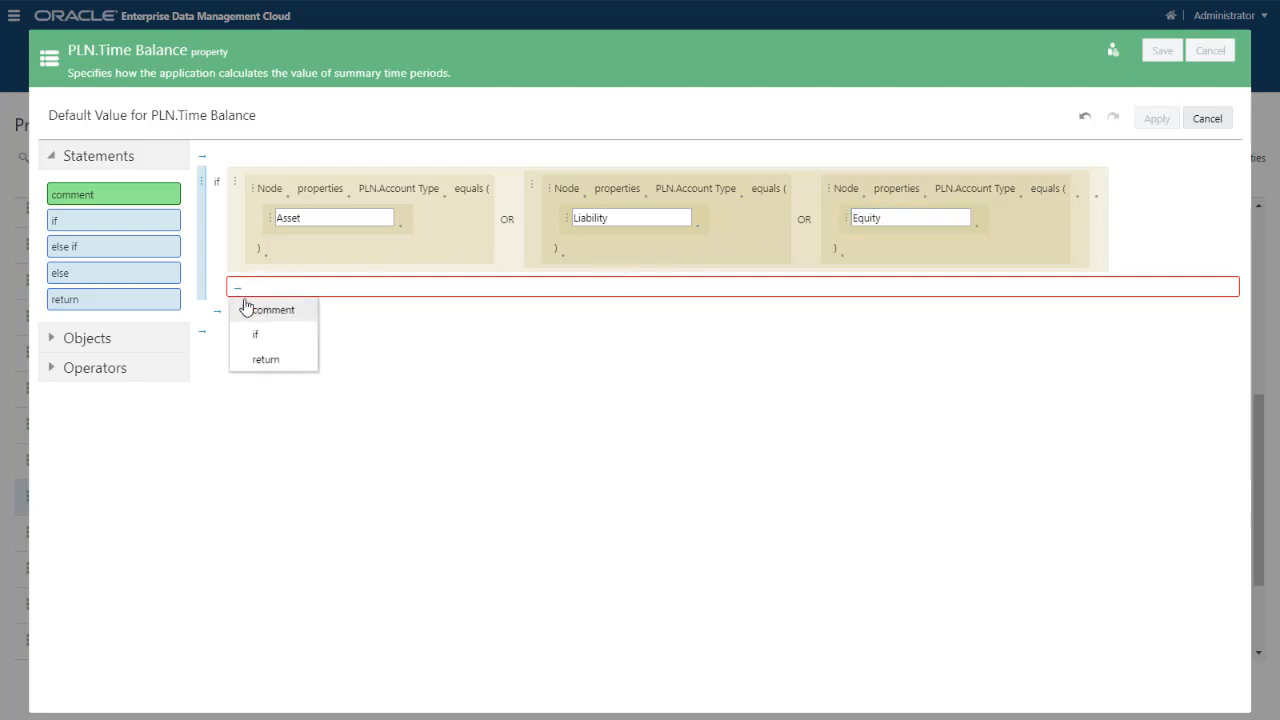
pyautogui.click(288, 365)
pyautogui.click(303, 312)
pyautogui.write('E')
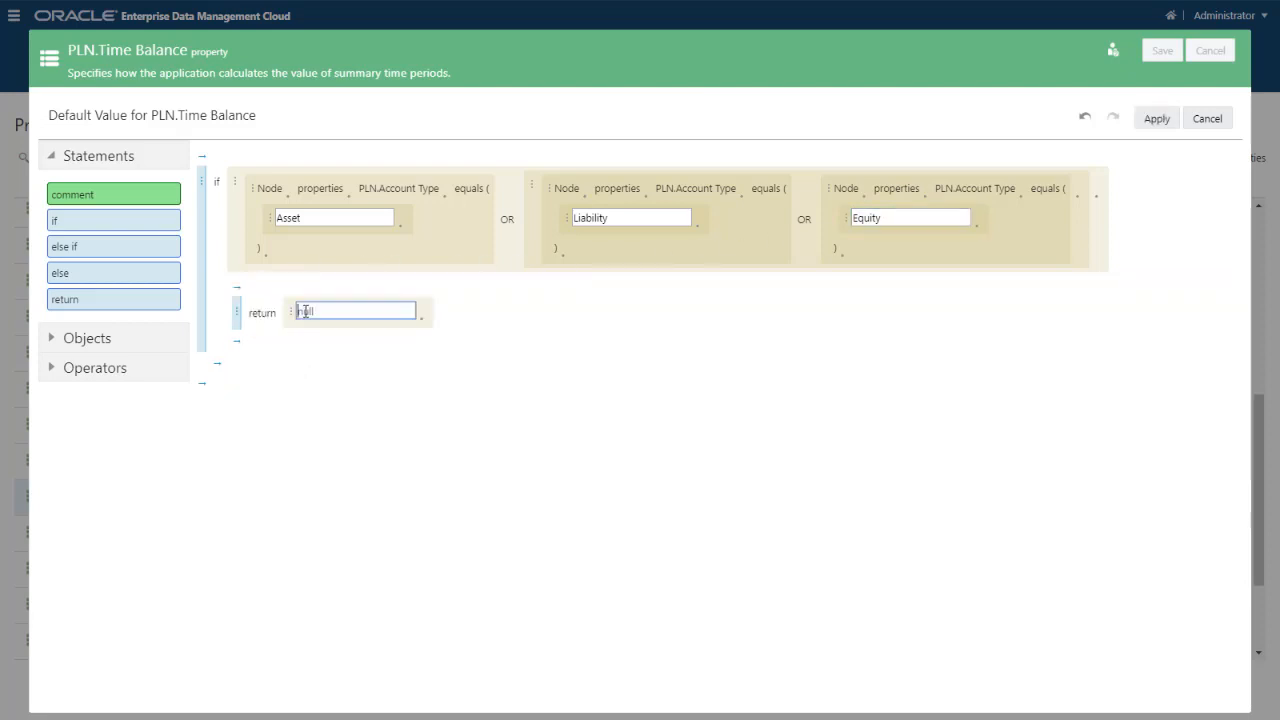
pyautogui.write('alance')
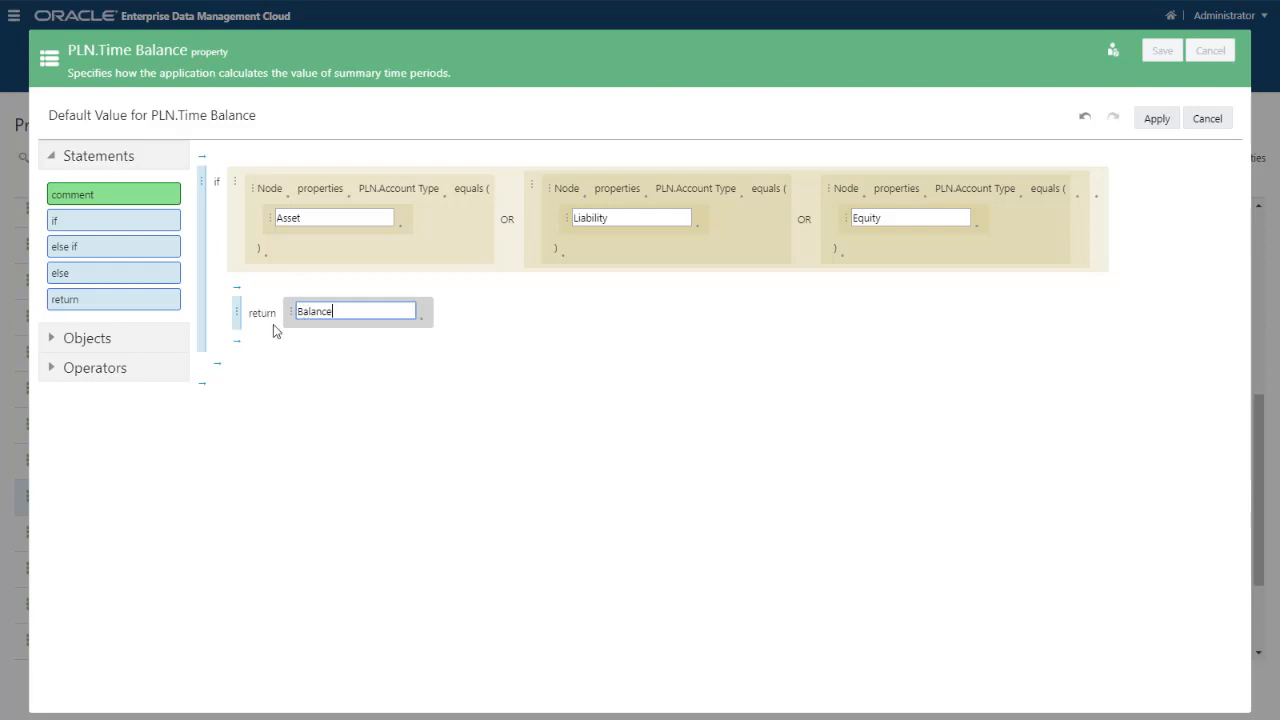
# - Add an else branch after the if block with a return statement that returns Flow
pyautogui.click(217, 363)
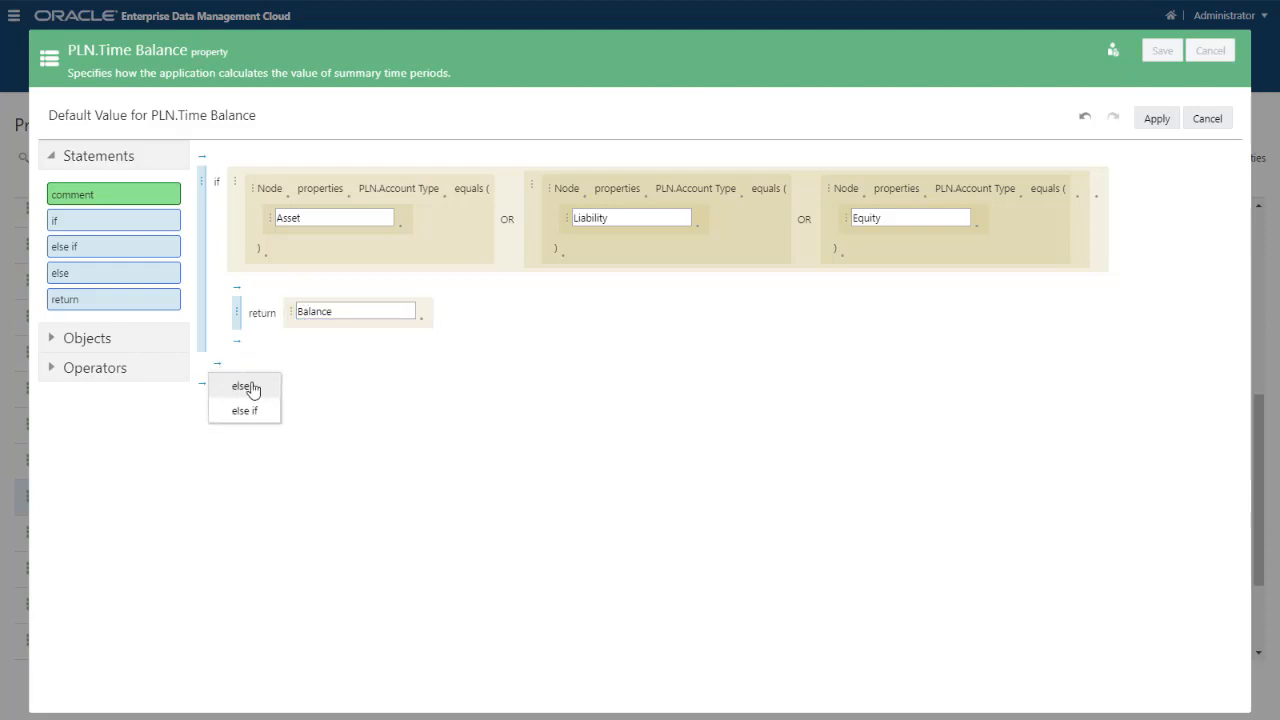
pyautogui.click(248, 386)
pyautogui.click(240, 420)
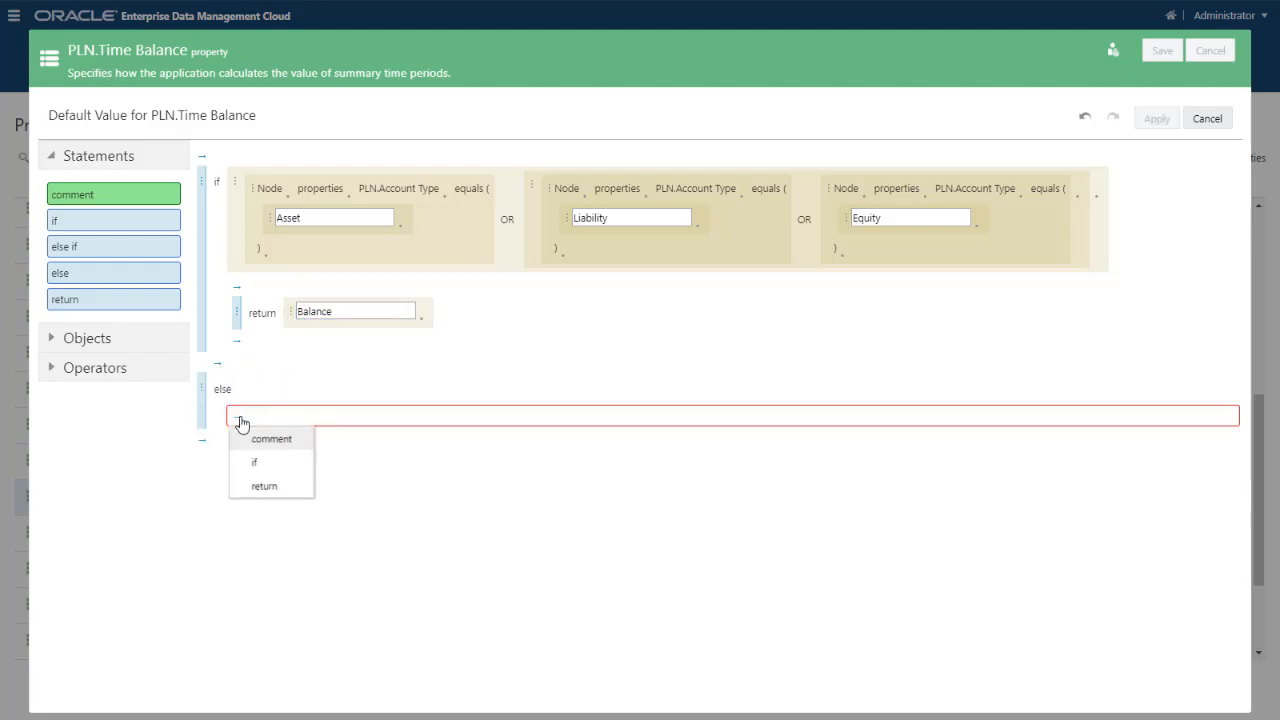
pyautogui.click(276, 489)
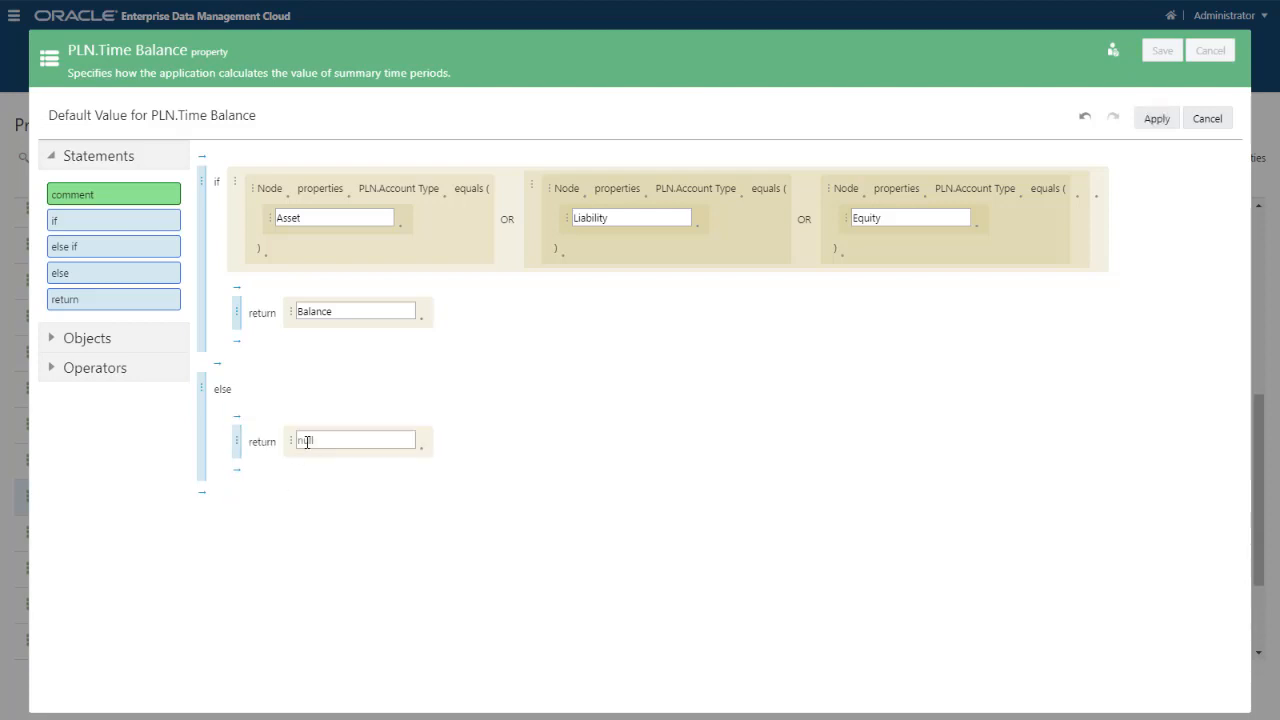
pyautogui.click(306, 441)
pyautogui.write('Flow')
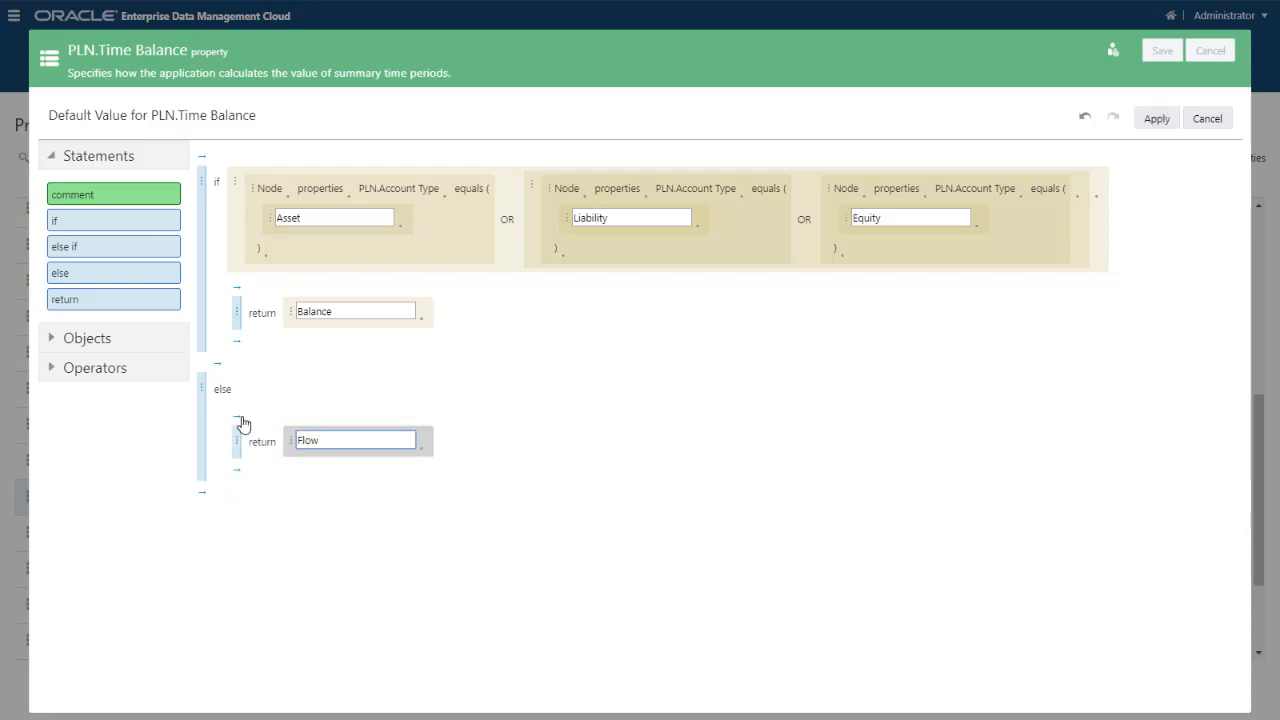
# - Insert a comment above the else branch's return statement reading "Return Flow for all other account types."
pyautogui.click(238, 417)
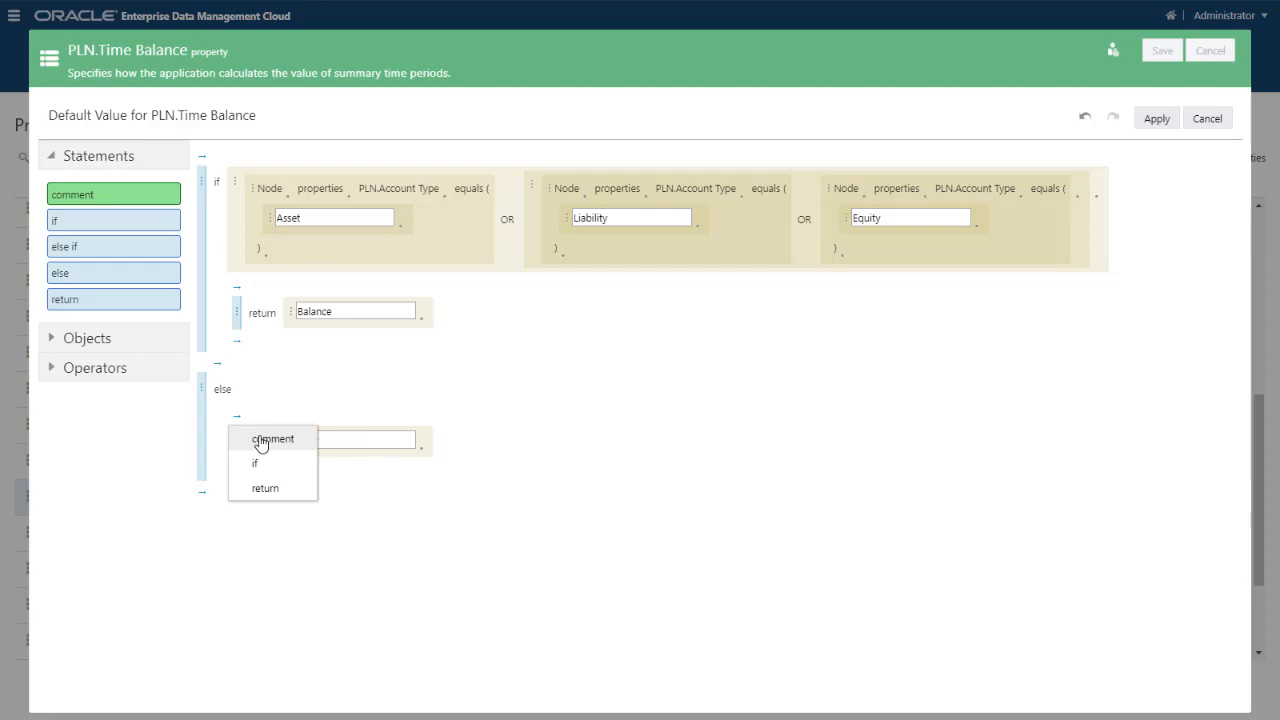
pyautogui.click(261, 441)
pyautogui.write('Return Flow for all other account types')
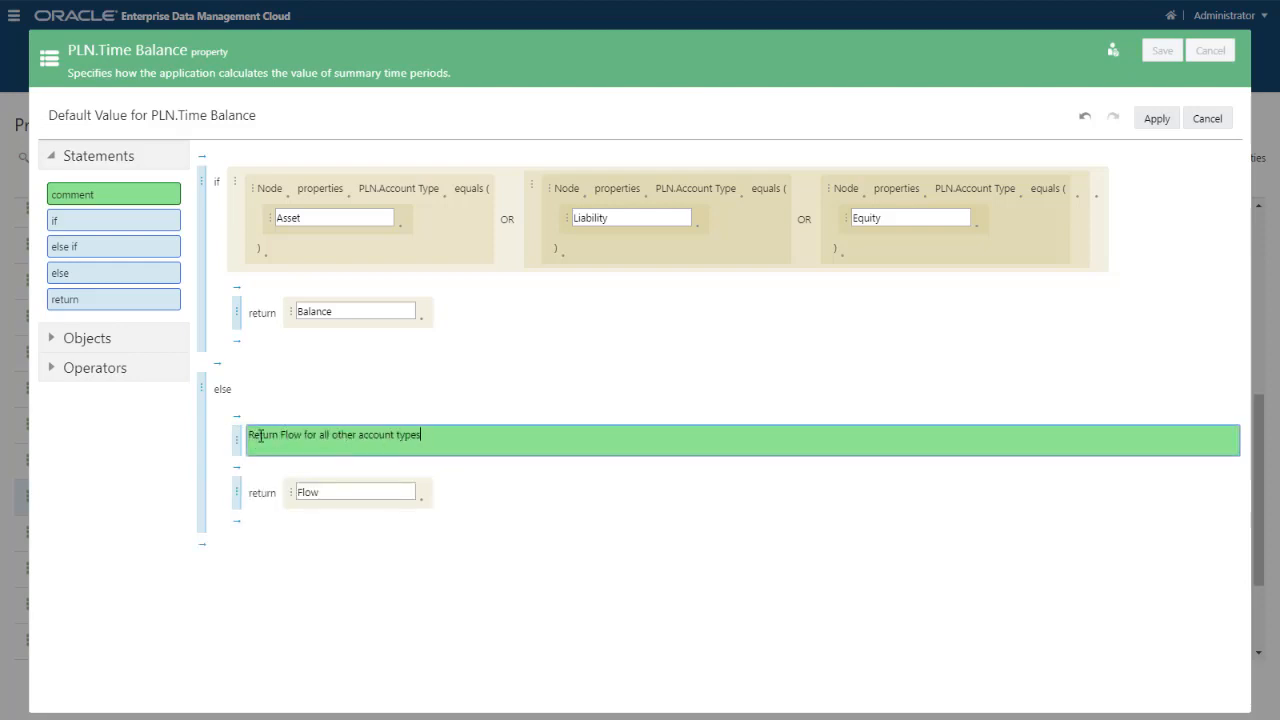
pyautogui.write('.')
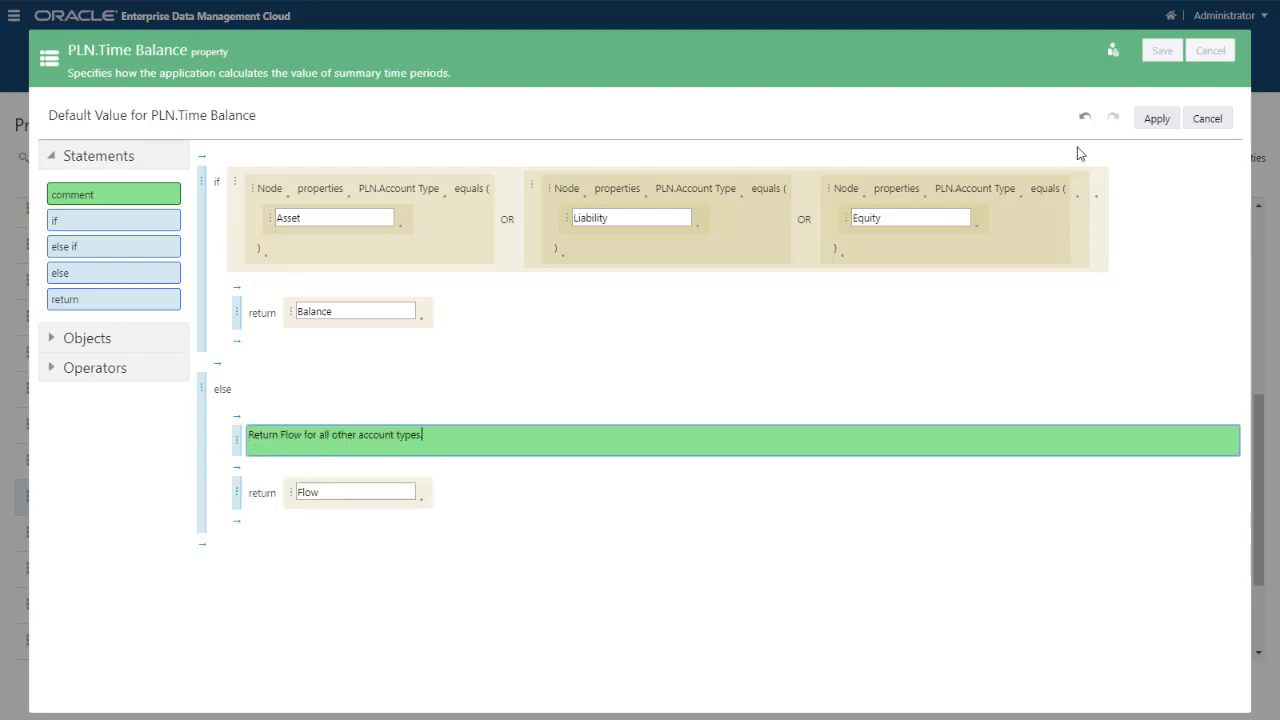
# - Apply the expression and save the PLN.Time Balance property, accepting the default value change for Corporate Planning
pyautogui.click(1157, 118)
pyautogui.click(1157, 54)
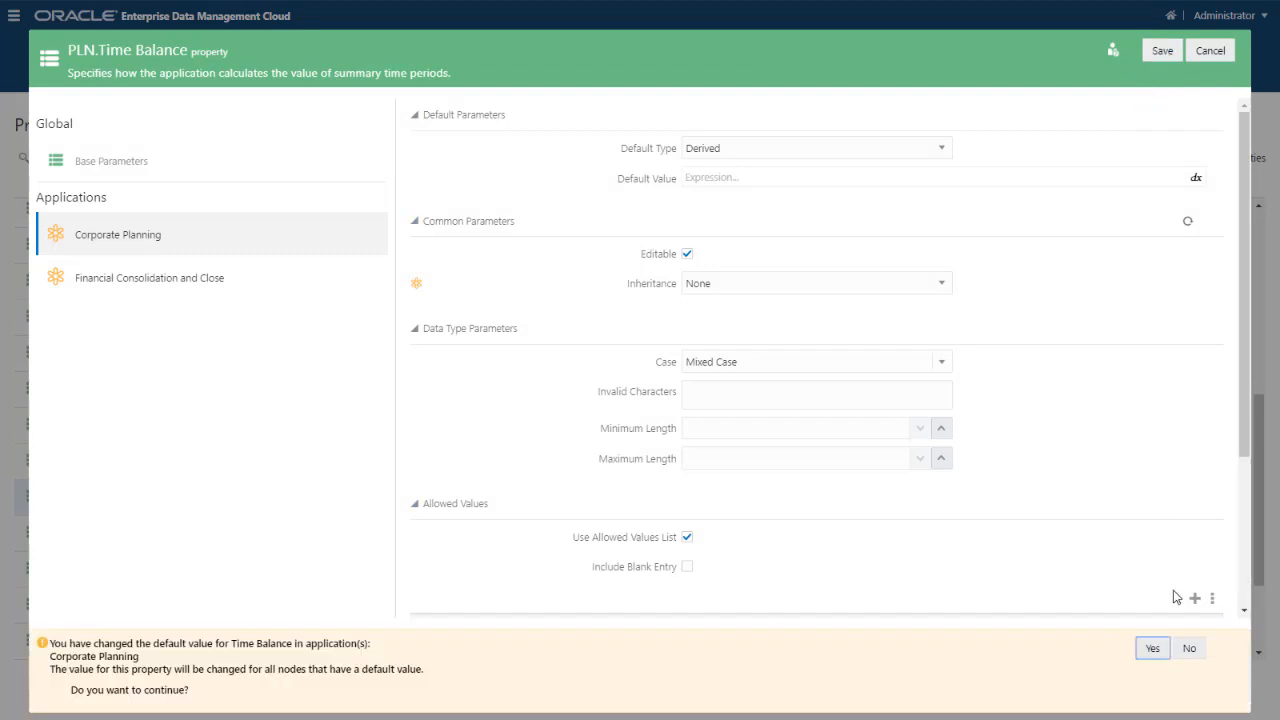
pyautogui.click(1152, 649)
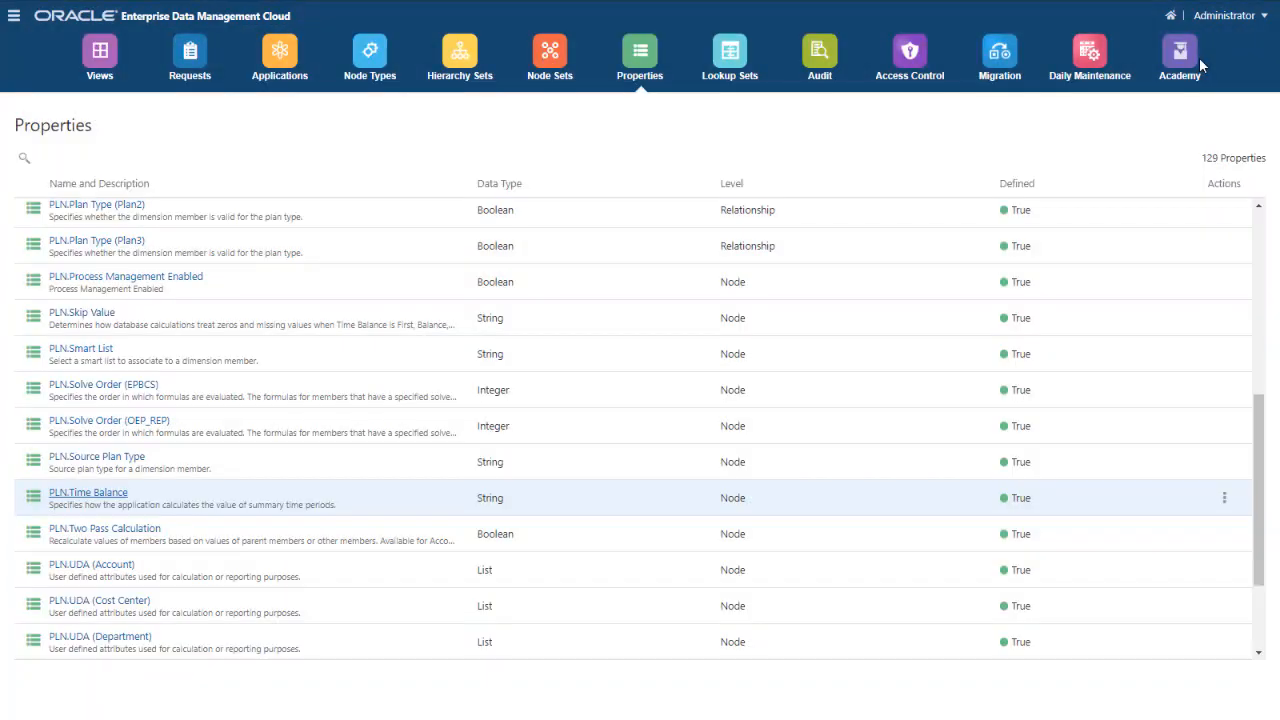
# - Open the Corporate Planning view in a new request
pyautogui.click(100, 55)
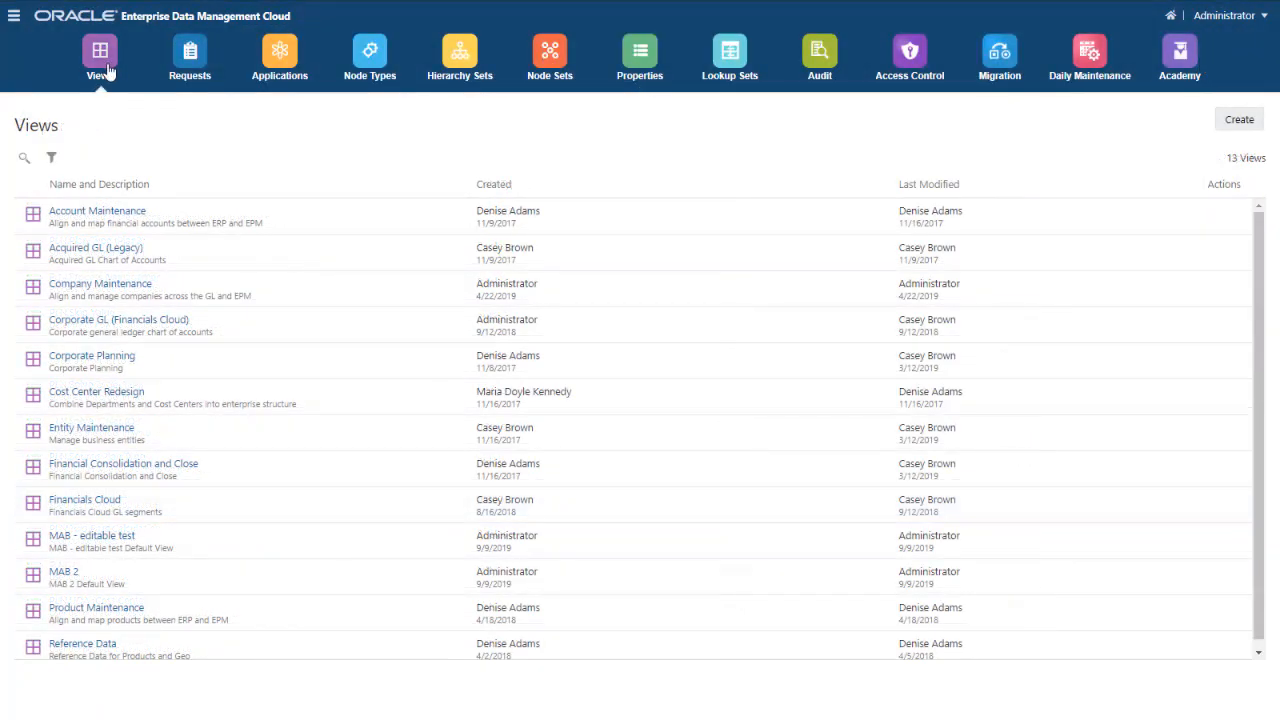
pyautogui.click(100, 360)
pyautogui.click(1176, 53)
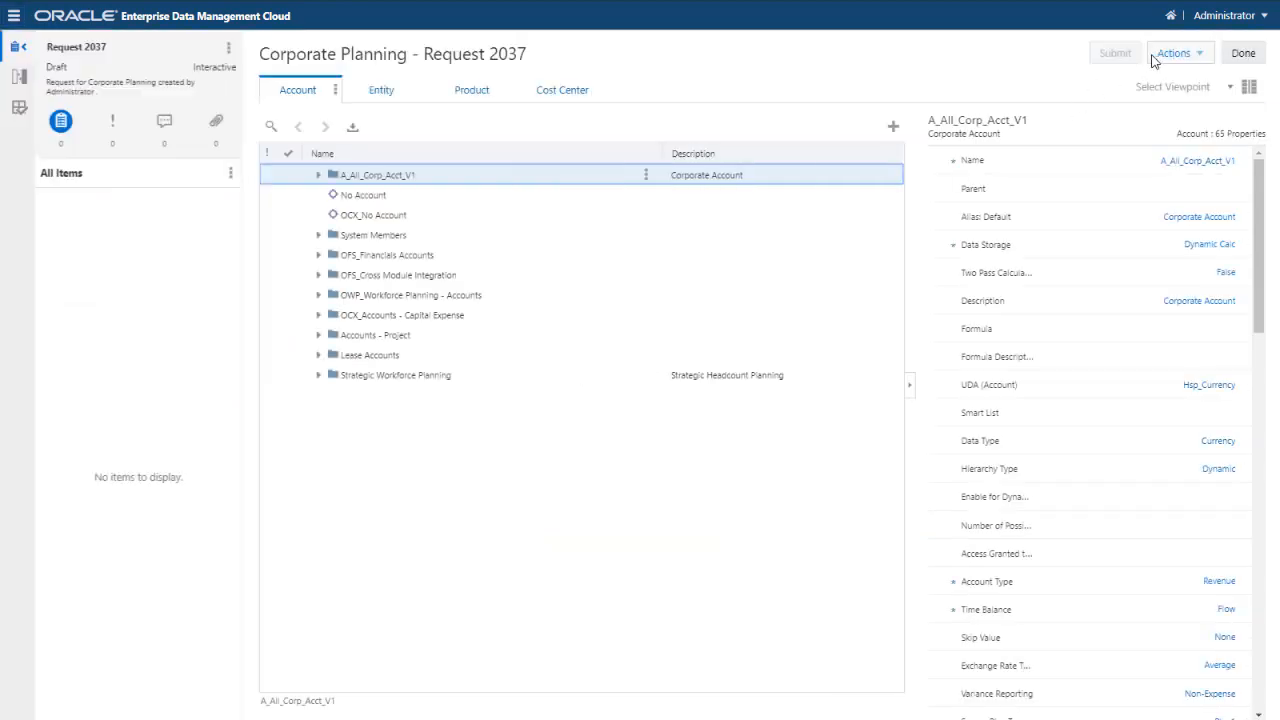
# - Add a child account under A_All_Corp_Acct_V1 and name it Test Account
pyautogui.click(646, 176)
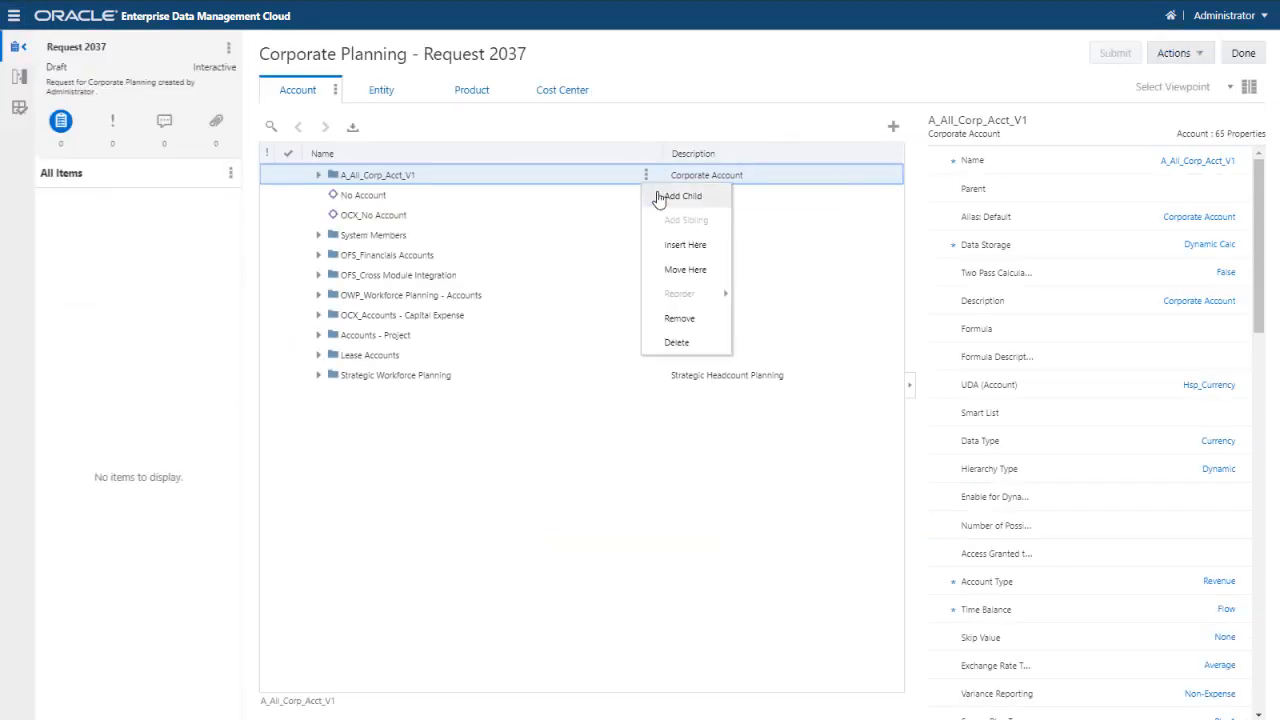
pyautogui.click(659, 199)
pyautogui.click(1235, 161)
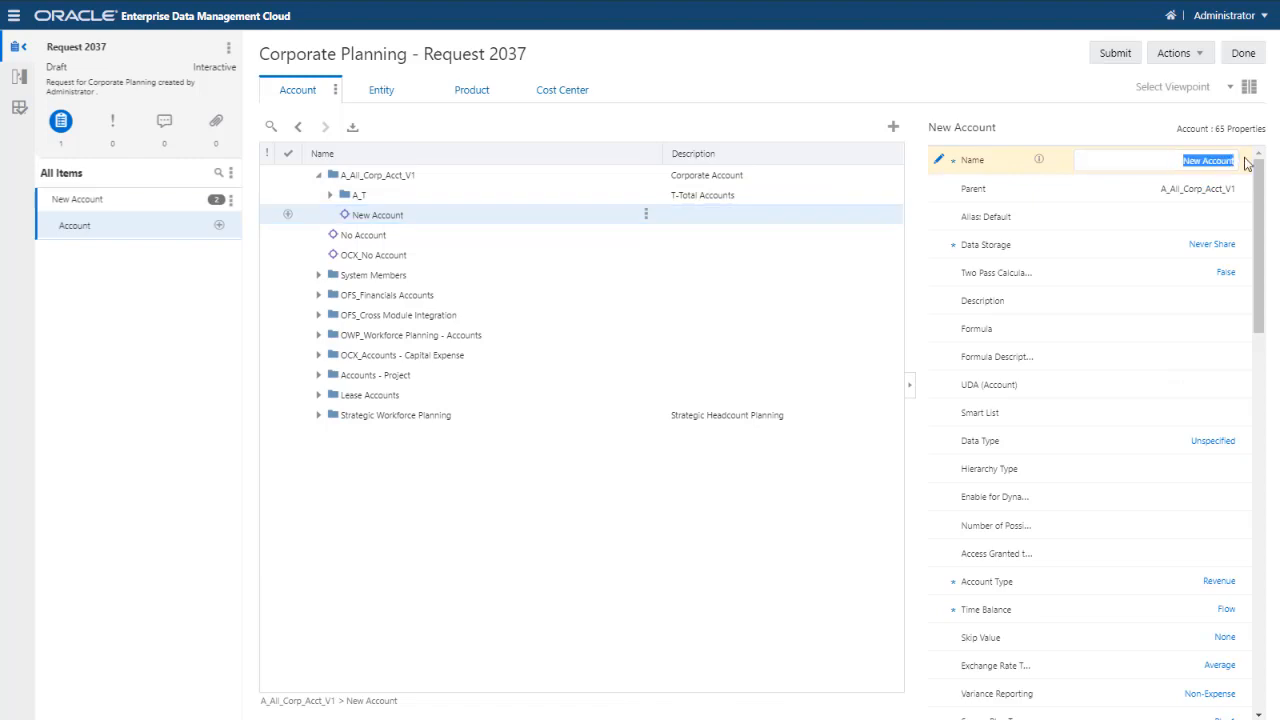
pyautogui.write('Test Account')
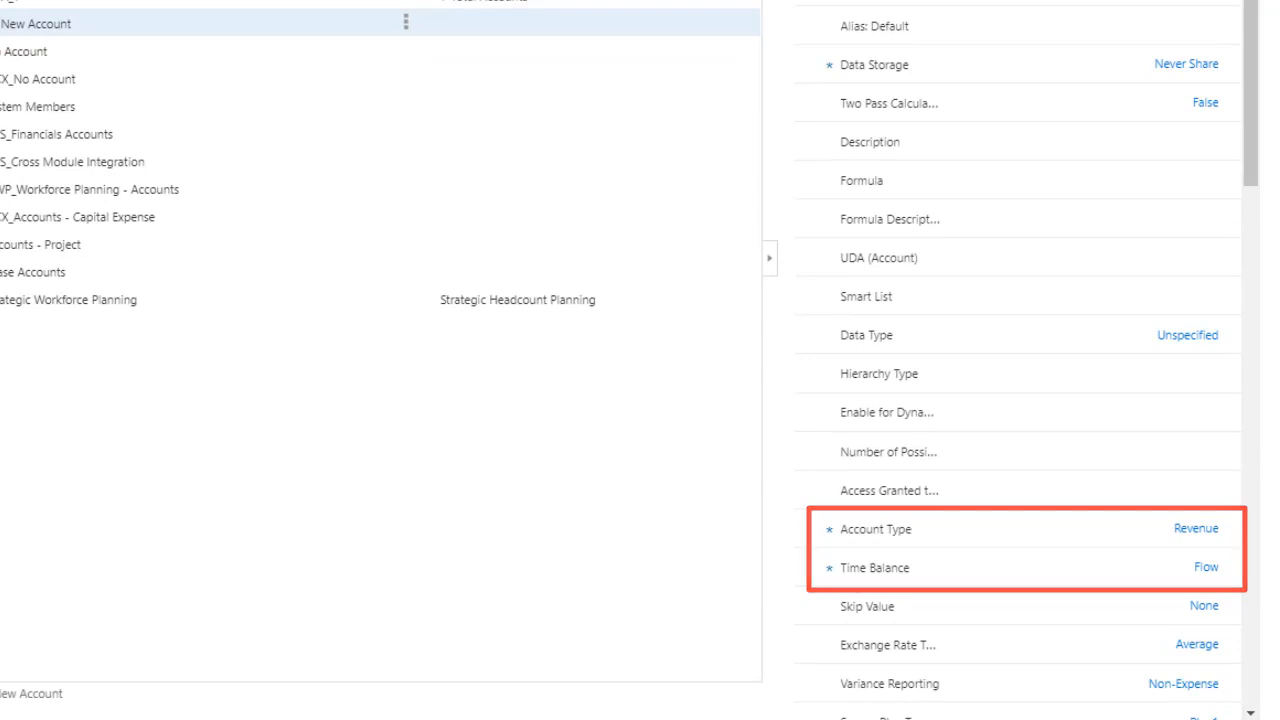
# - Set the new account's Account Type to Asset
pyautogui.click(1200, 538)
pyautogui.click(1200, 536)
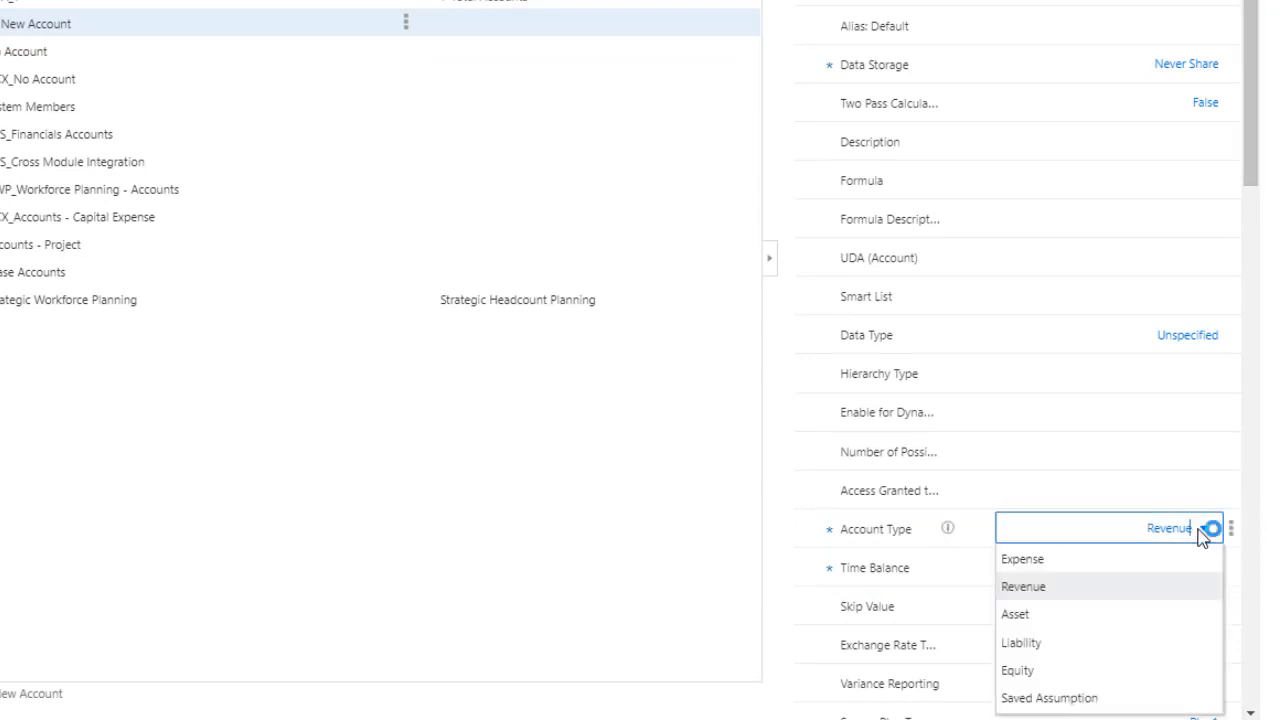
pyautogui.click(1092, 616)
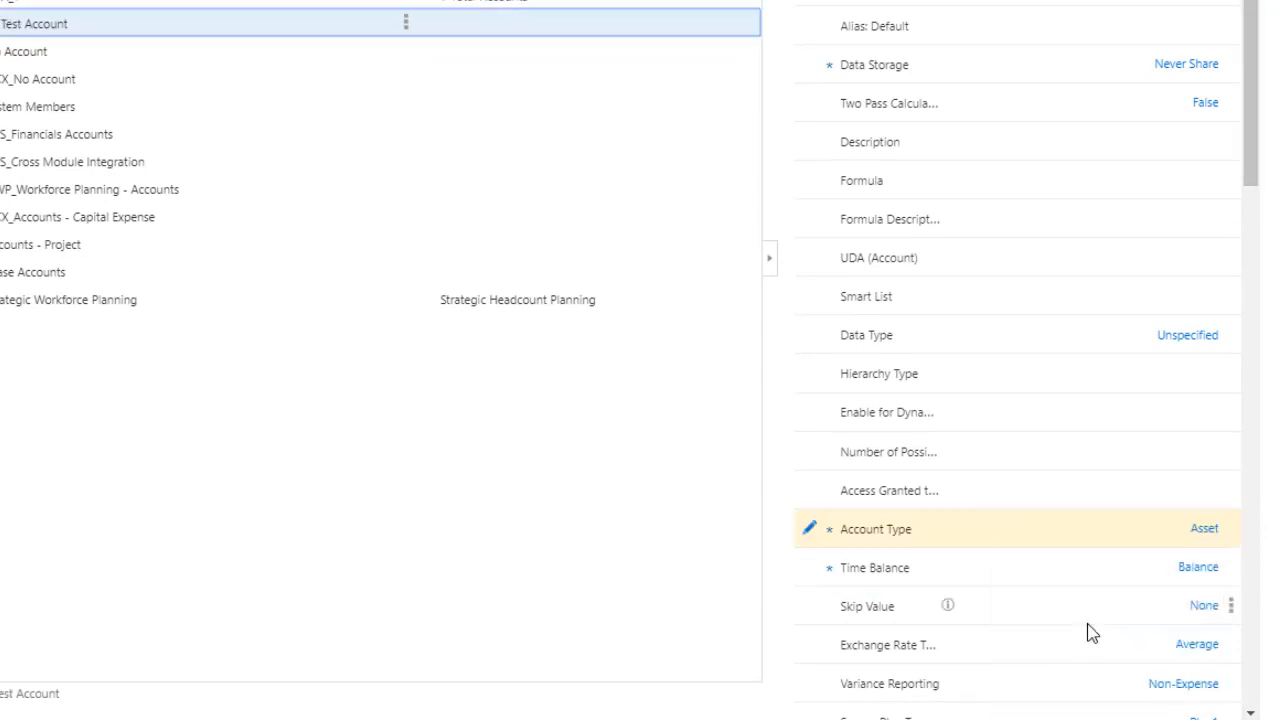